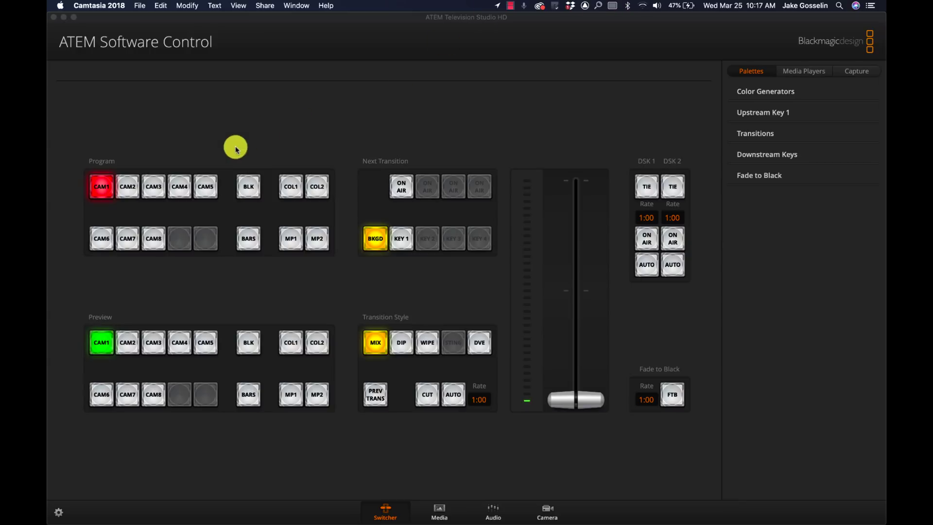
pyautogui.click(130, 189)
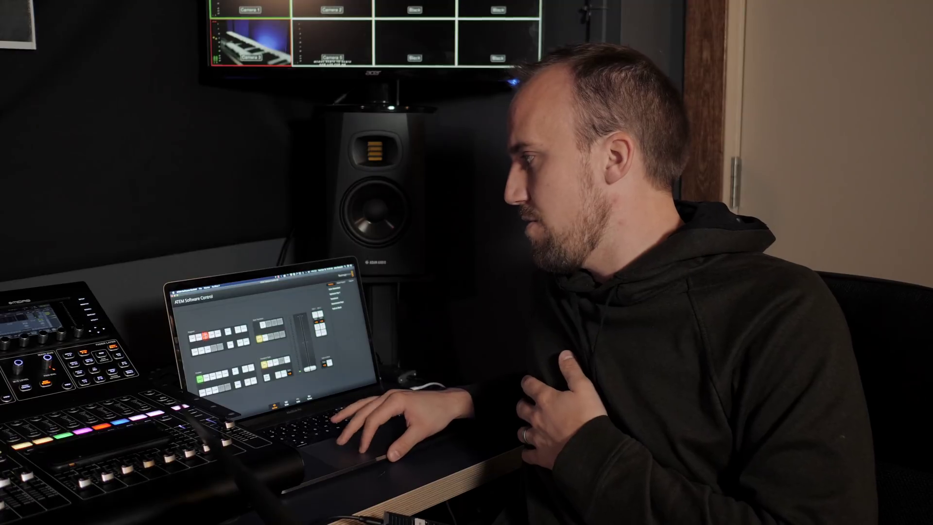
pyautogui.hotkey('shift', '2')
pyautogui.click(105, 189)
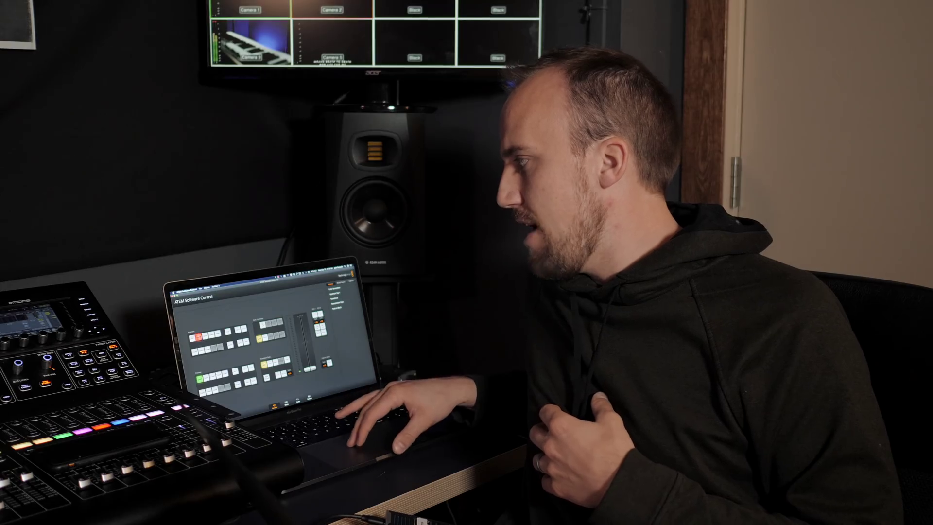
pyautogui.hotkey('shift', '3')
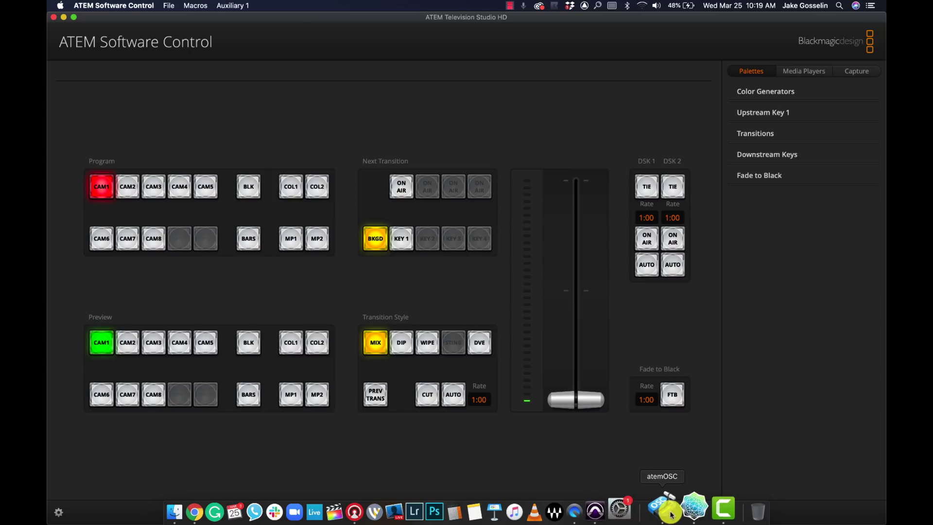
# Bring the ATEM 3 Camera Switching document forward and move its window left over atemOSC.
pyautogui.click(686, 516)
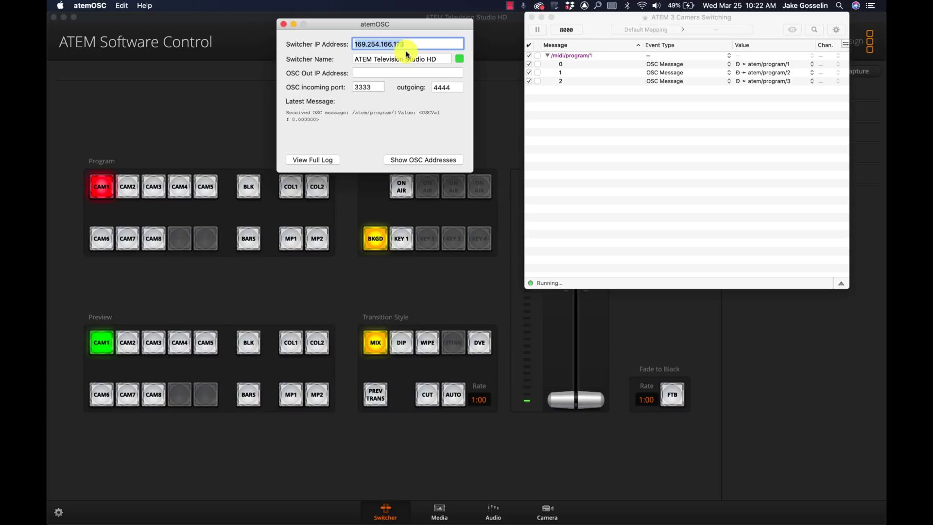
pyautogui.moveTo(604, 18); pyautogui.dragTo(324, 19)
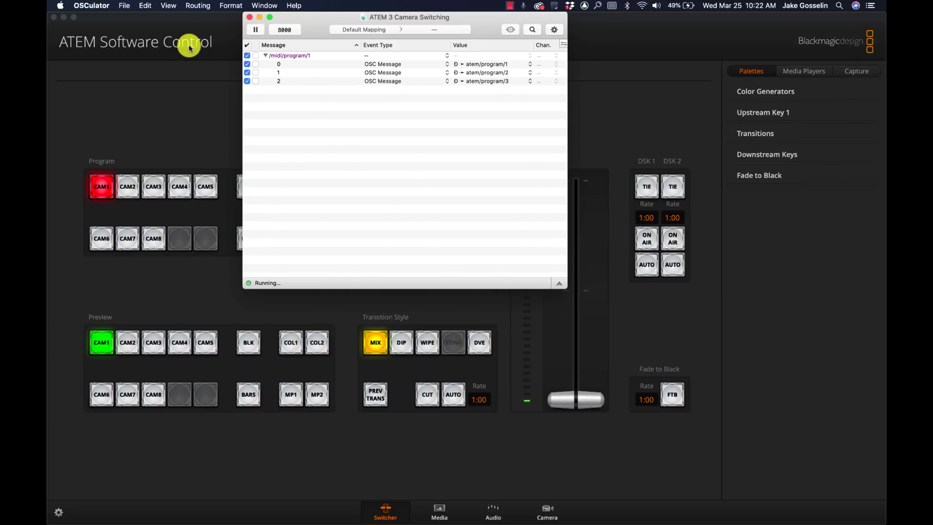
# Show the document's MIDI device parameters and move that window out of the way.
pyautogui.click(555, 30)
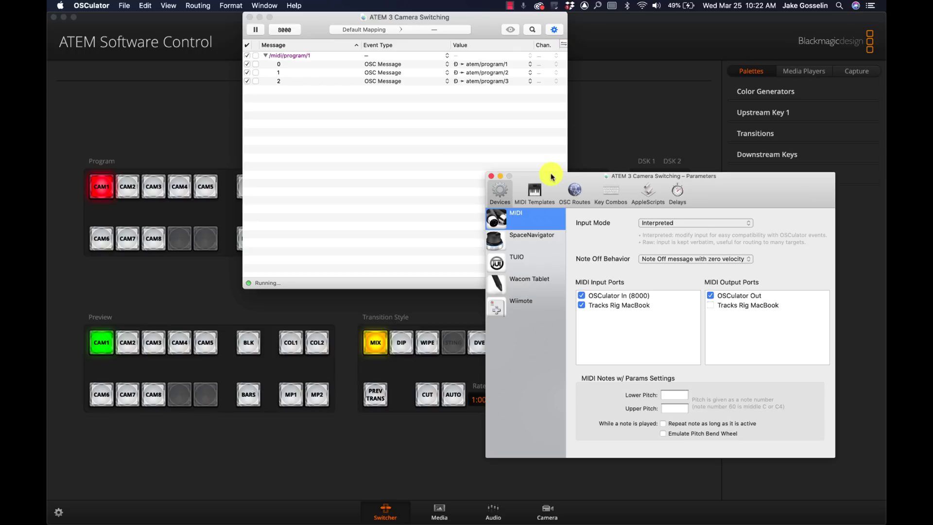
pyautogui.moveTo(553, 176); pyautogui.dragTo(421, 36)
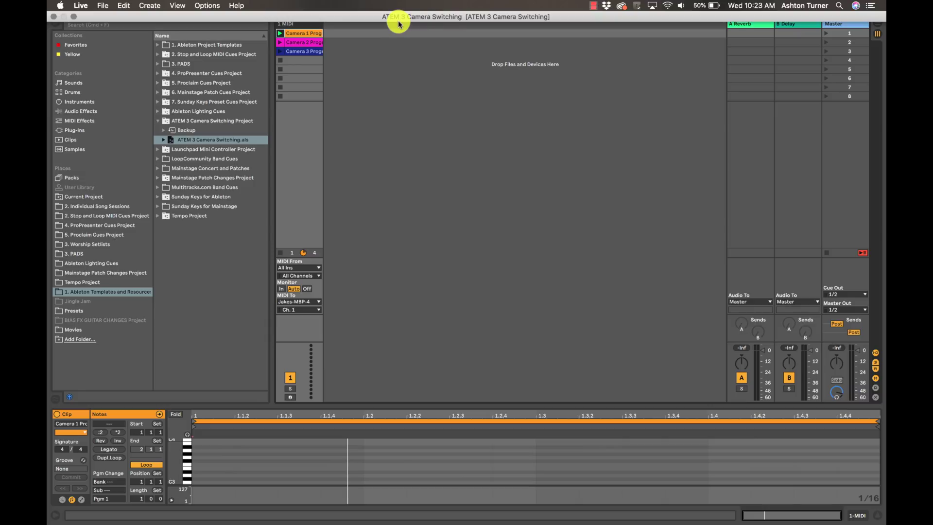
# Widen the 1 MIDI track to show the full Camera 1–3 Program clip names.
pyautogui.click(326, 59)
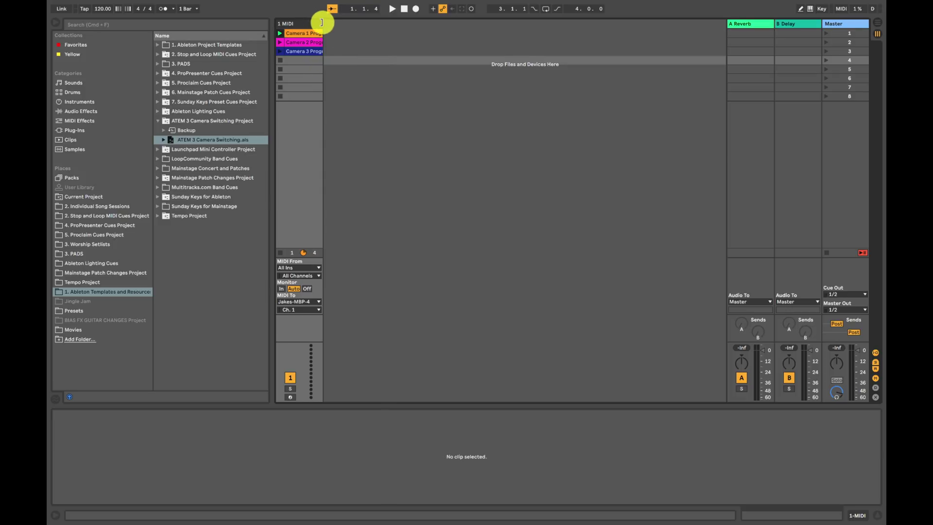
pyautogui.moveTo(321, 22); pyautogui.dragTo(388, 21)
pyautogui.click(299, 33)
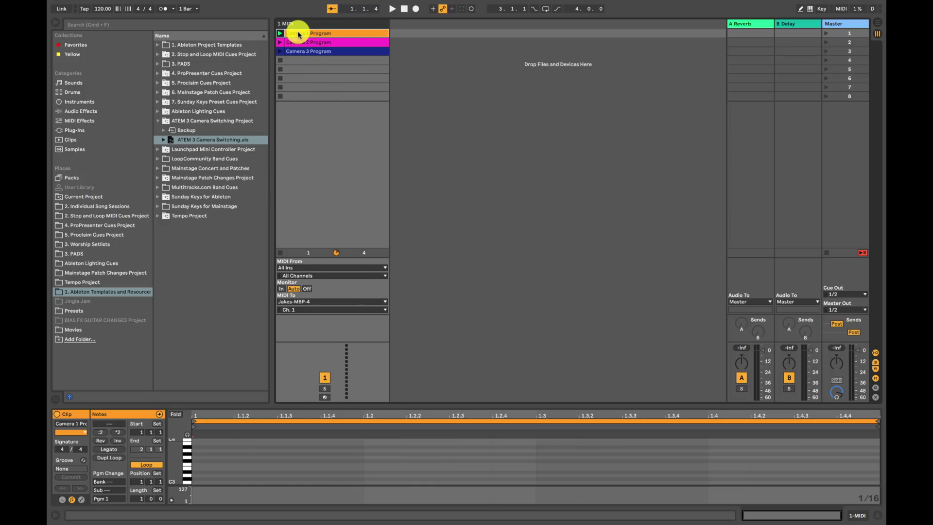
pyautogui.click(304, 43)
pyautogui.click(307, 51)
pyautogui.click(312, 42)
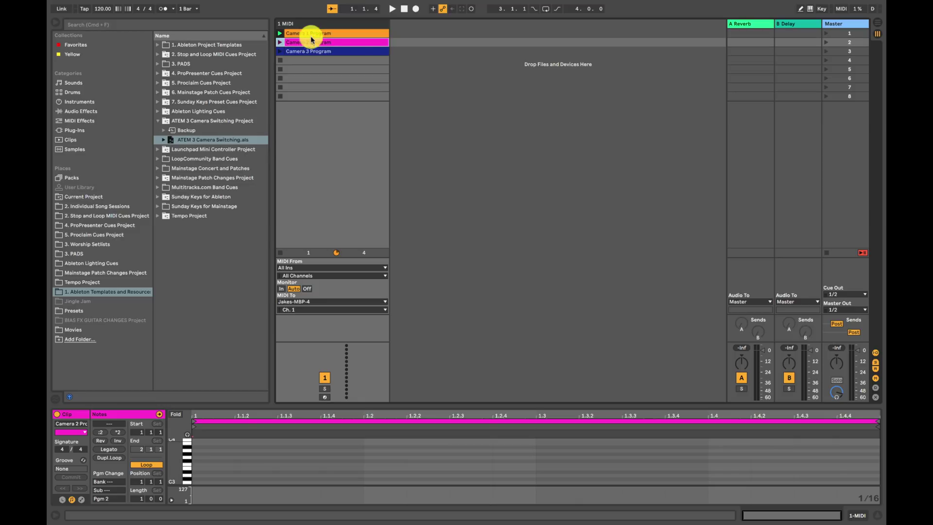
pyautogui.click(309, 33)
pyautogui.click(310, 42)
pyautogui.click(310, 51)
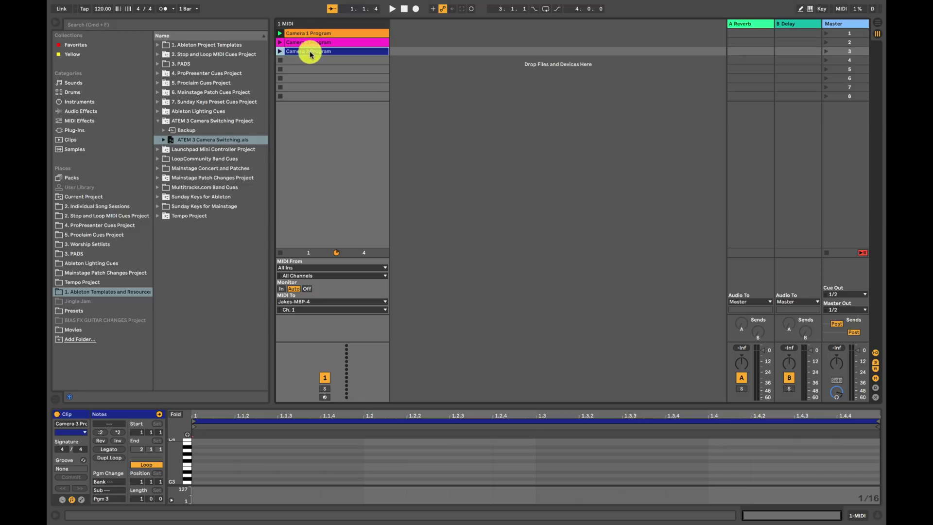
# Check the Camera 1–3 clips' Pgm Change values: Pgm 1, Pgm 2 and Pgm 3.
pyautogui.click(307, 32)
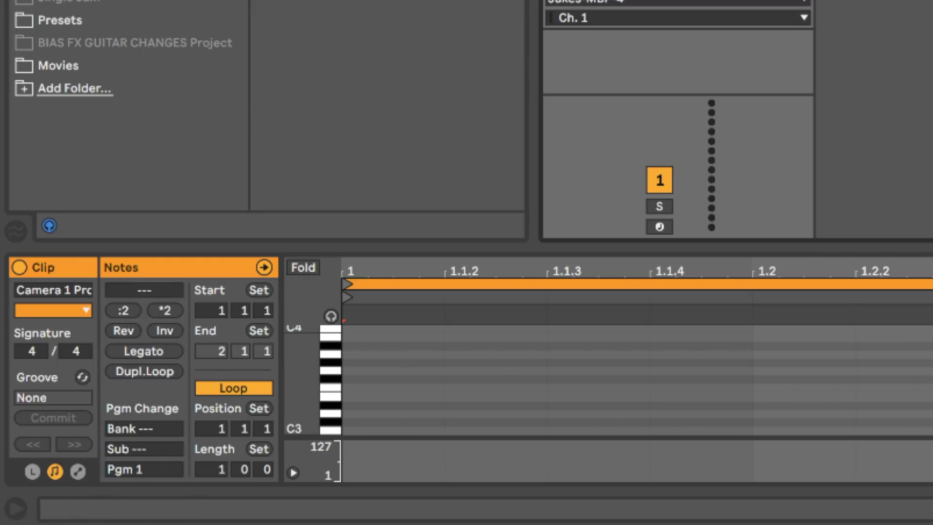
pyautogui.press('Down')
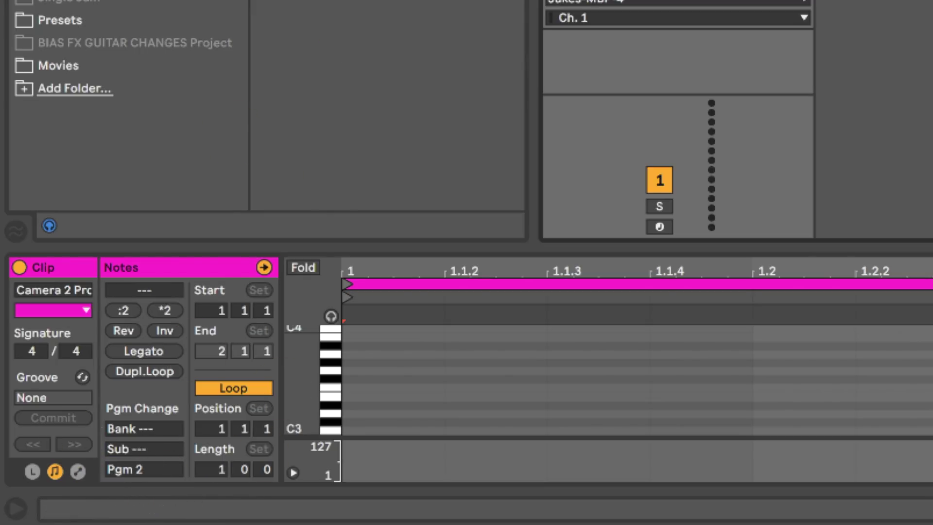
pyautogui.press('Down')
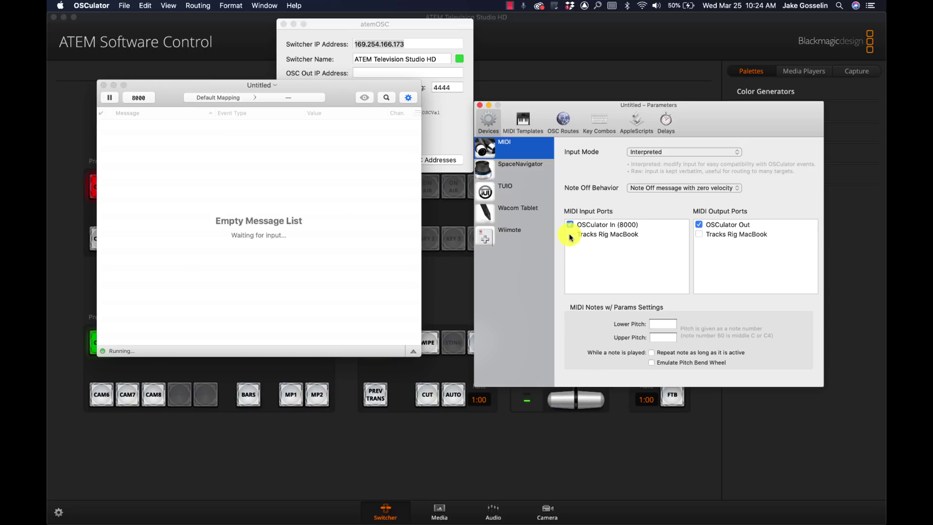
# Enable Tracks Rig MacBook as a MIDI input, then fire the Camera 1 Program clip.
pyautogui.click(570, 234)
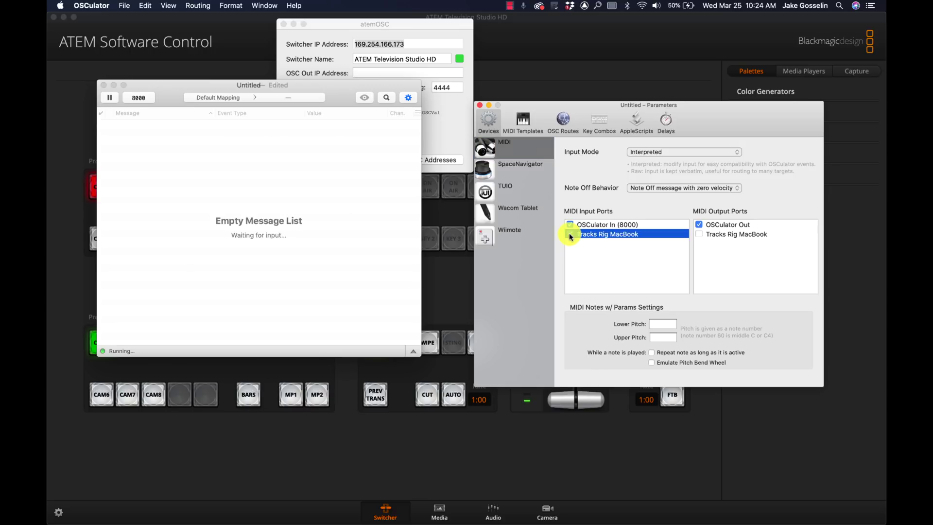
pyautogui.click(235, 231)
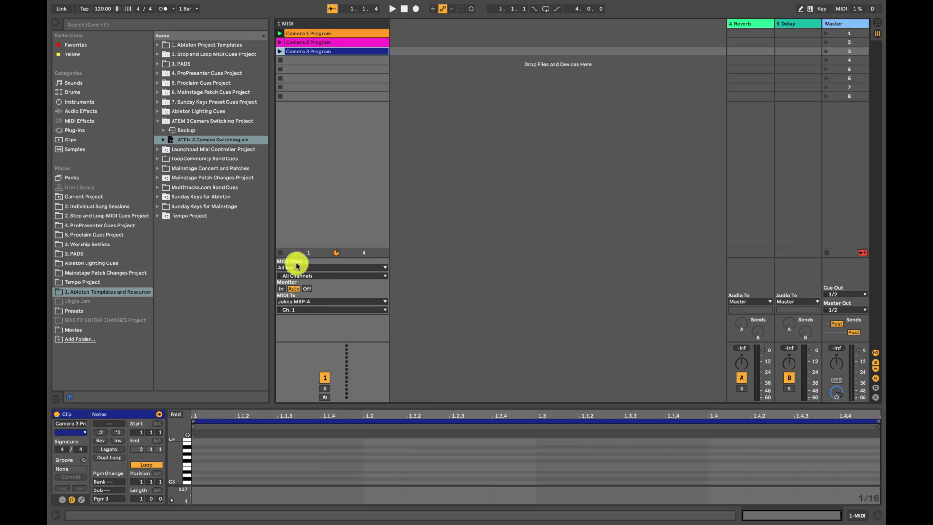
pyautogui.click(281, 34)
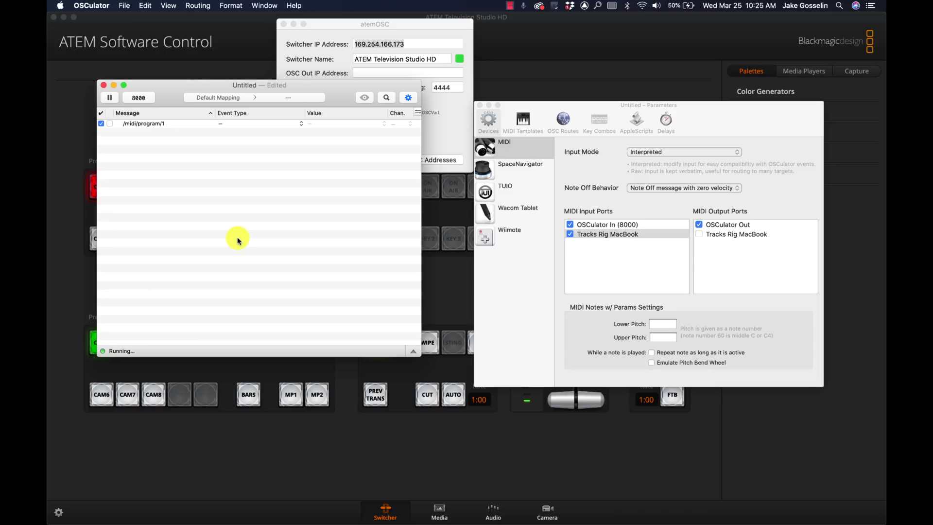
# Split /midi/program/1 by value with Edit > Split and review the 0, 1, 2 rows.
pyautogui.click(139, 125)
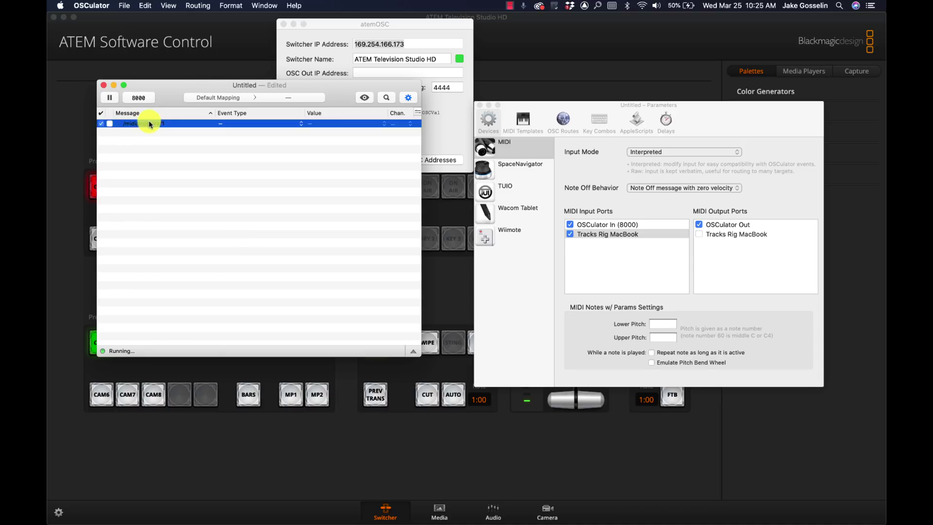
pyautogui.click(125, 5)
pyautogui.moveTo(146, 5)
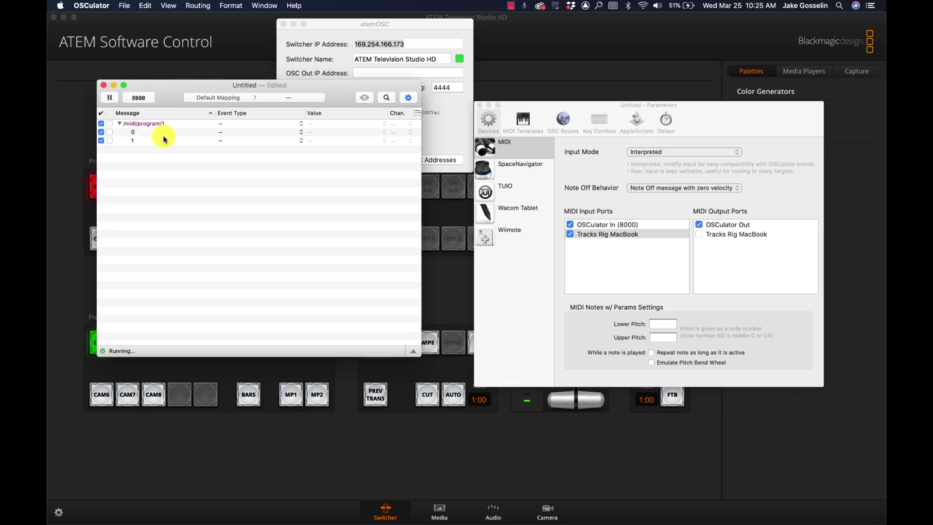
pyautogui.click(131, 131)
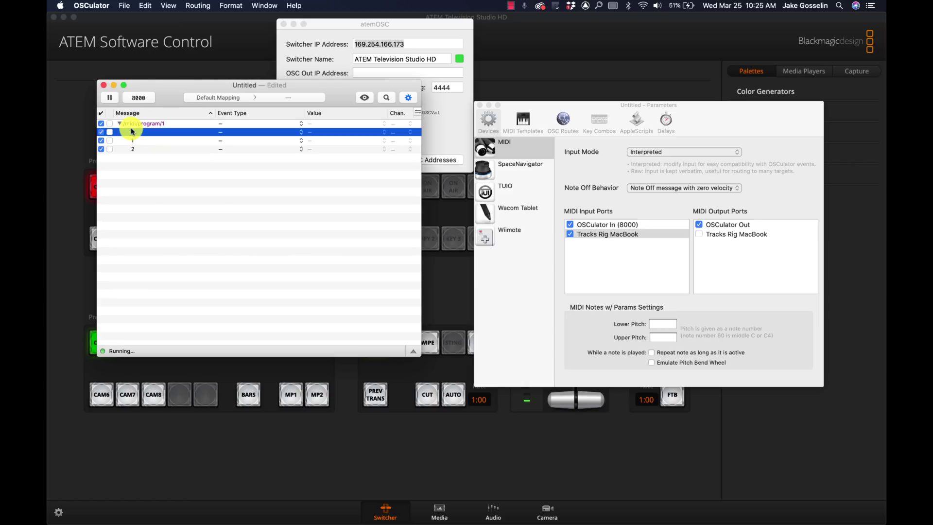
pyautogui.click(143, 141)
pyautogui.click(145, 149)
pyautogui.click(142, 132)
pyautogui.click(138, 142)
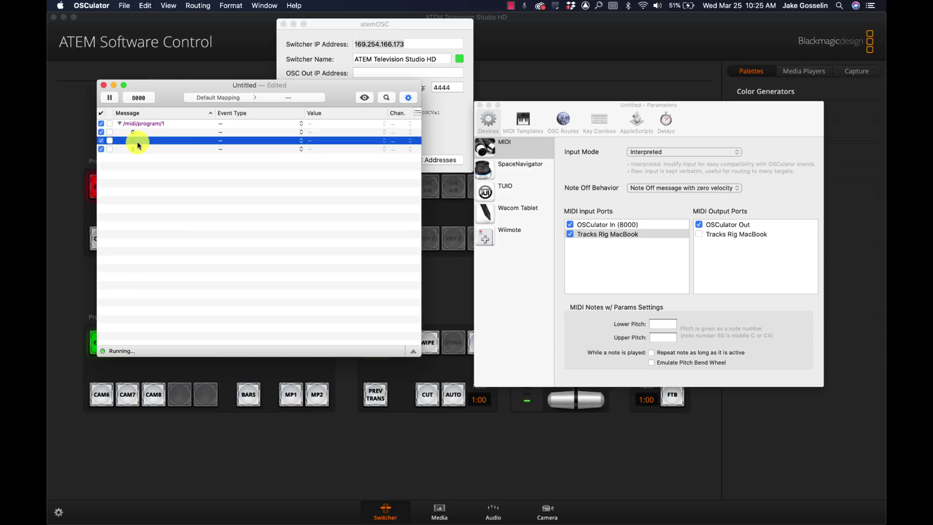
pyautogui.click(139, 156)
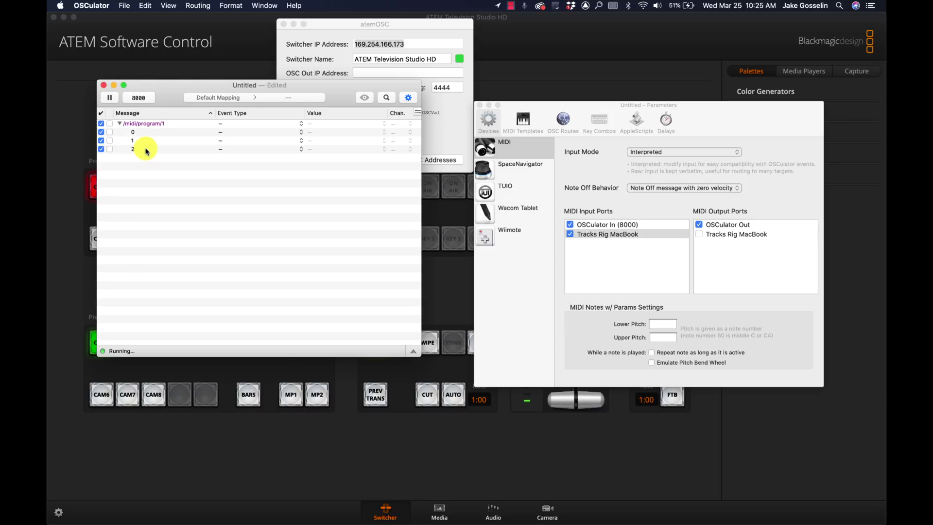
# Make value row 0 send an OSC Message through a new route and edit its rewrite address.
pyautogui.click(302, 132)
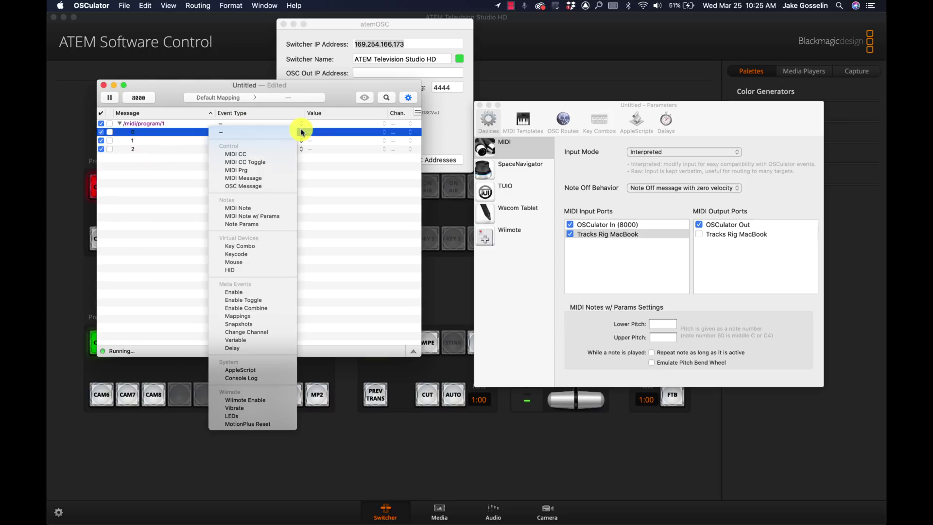
pyautogui.click(259, 188)
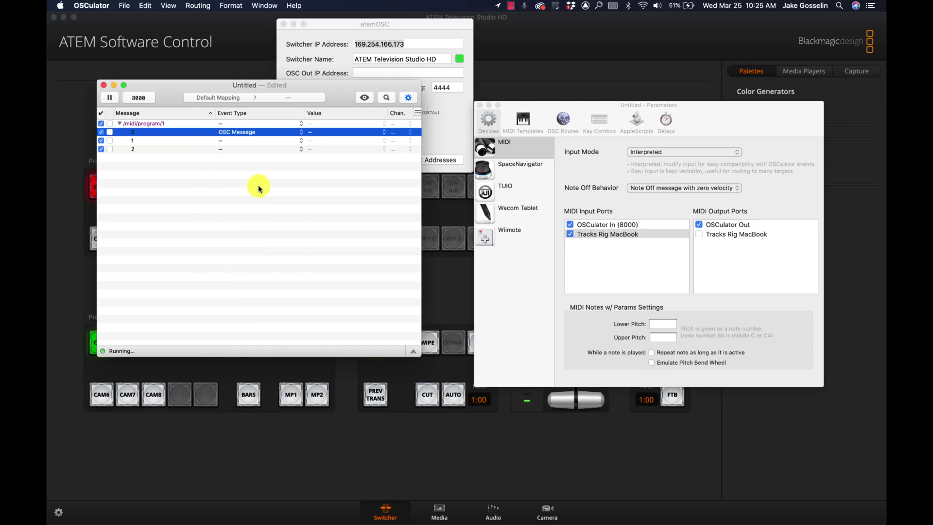
pyautogui.click(314, 131)
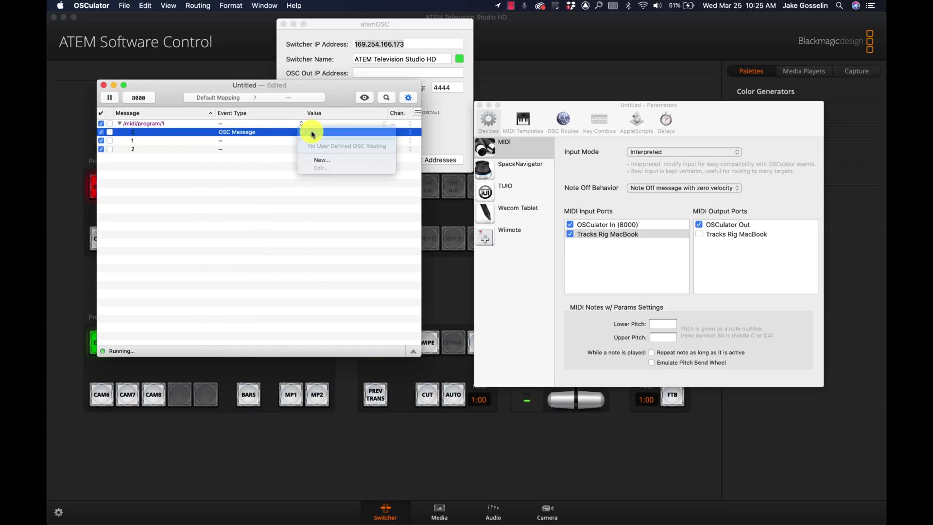
pyautogui.click(324, 160)
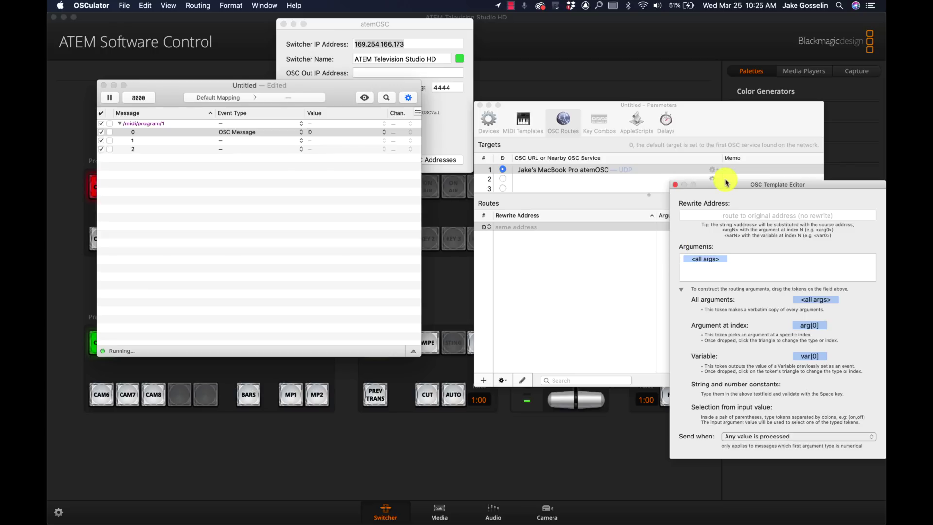
pyautogui.moveTo(720, 184); pyautogui.dragTo(650, 123)
pyautogui.click(653, 156)
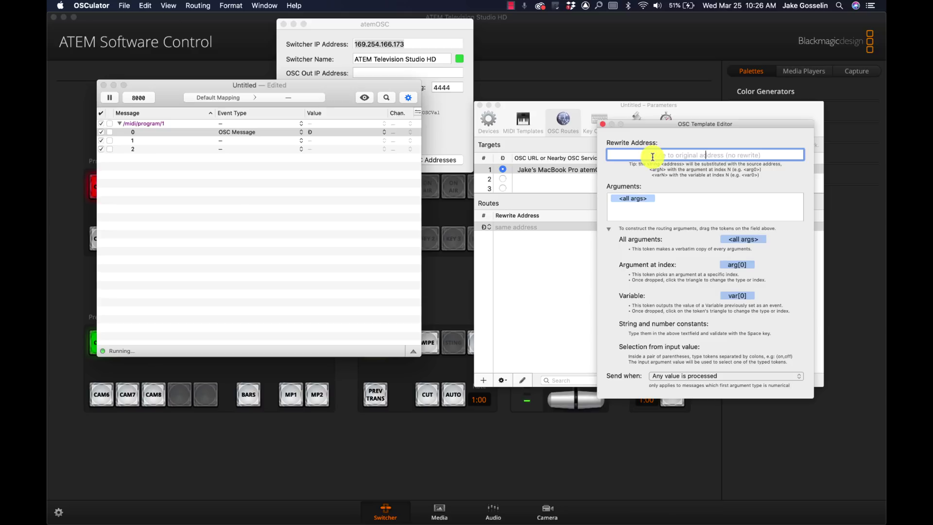
pyautogui.moveTo(431, 27); pyautogui.dragTo(361, 44)
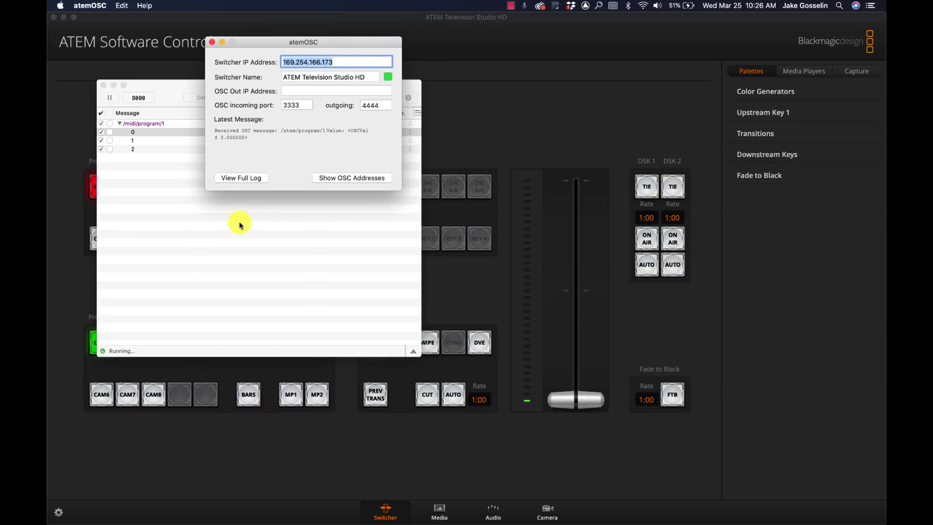
# In atemOSC, list the OSC addresses and select the Camera 1 address /atem/program/1.
pyautogui.moveTo(276, 49)
pyautogui.mouseDown()
pyautogui.moveTo(268, 43)
pyautogui.moveTo(274, 54)
pyautogui.mouseUp()
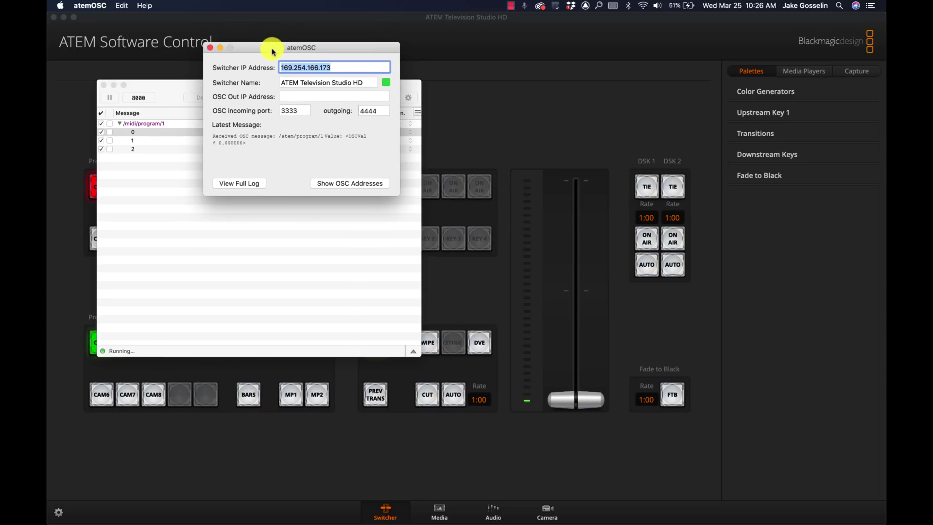
pyautogui.click(345, 185)
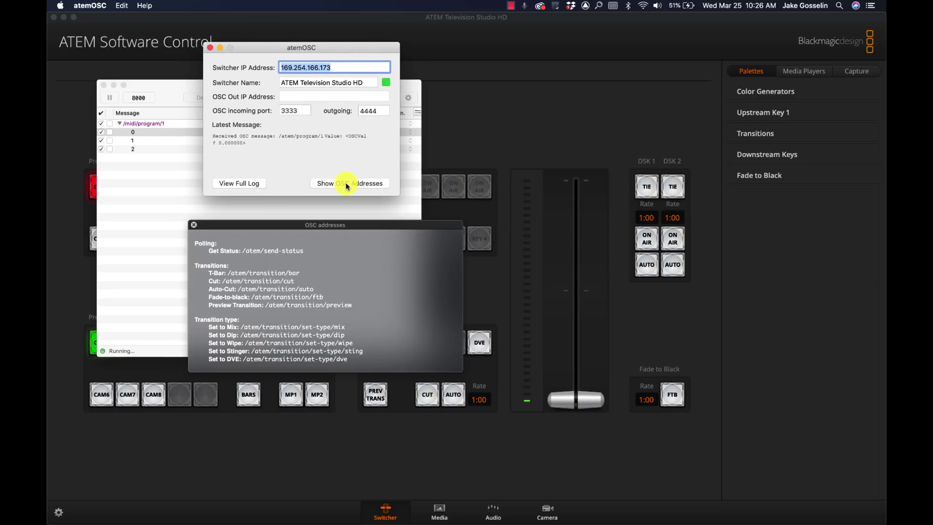
pyautogui.scroll(-5, 314, 303)
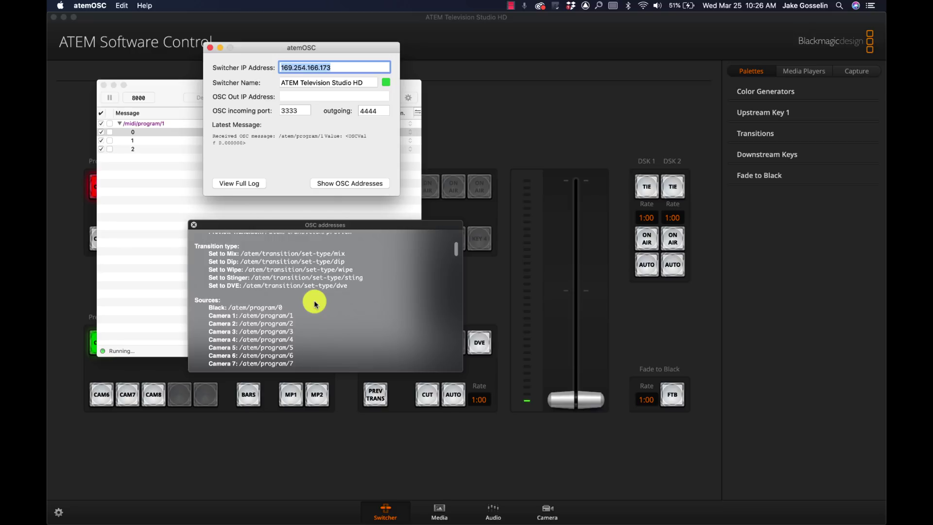
pyautogui.scroll(-2, 313, 303)
pyautogui.scroll(1, 313, 302)
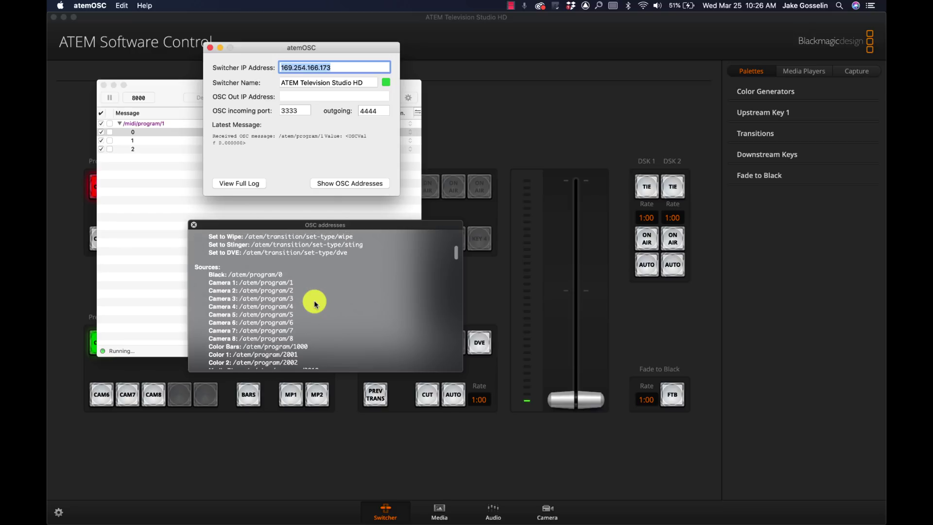
pyautogui.click(296, 283)
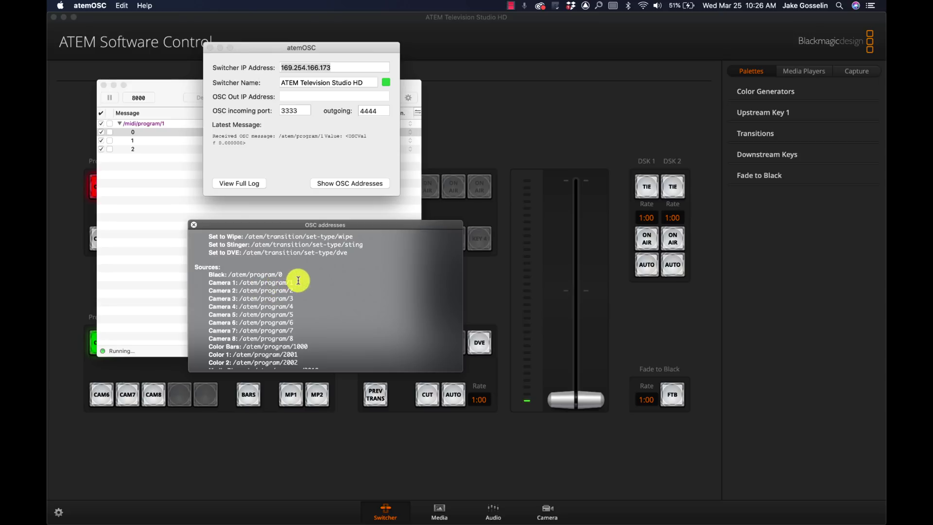
pyautogui.moveTo(295, 283); pyautogui.dragTo(232, 285)
pyautogui.press('super+c')
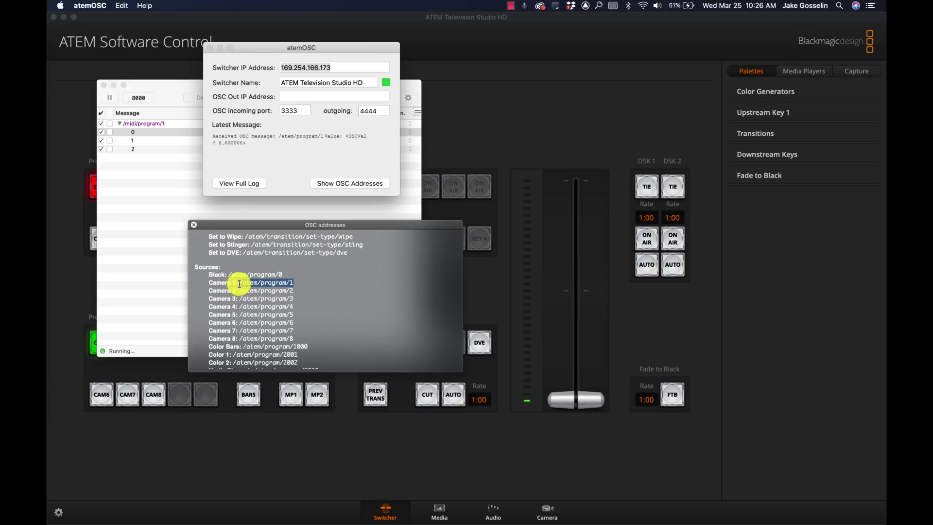
# Paste /atem/program/1 as the OSCulator route's rewrite address and confirm it.
pyautogui.click(183, 176)
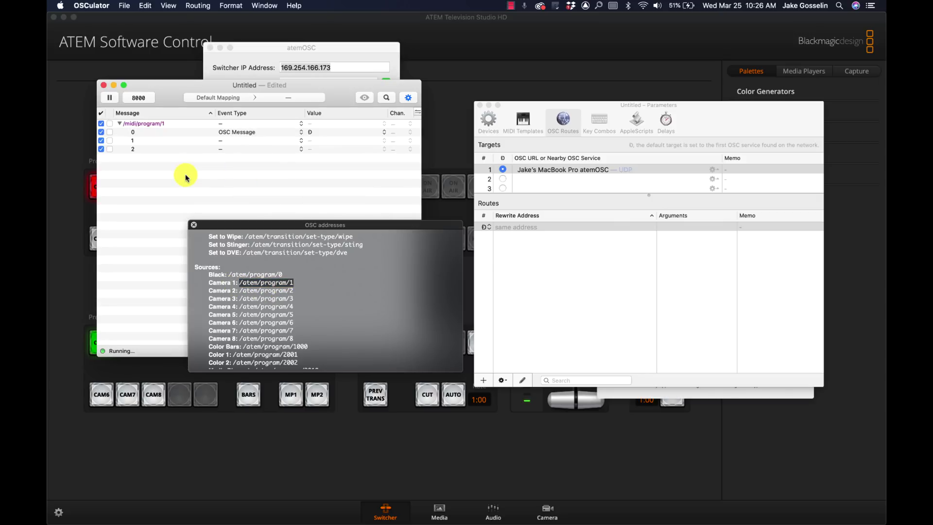
pyautogui.doubleClick(507, 229)
pyautogui.press('super+v')
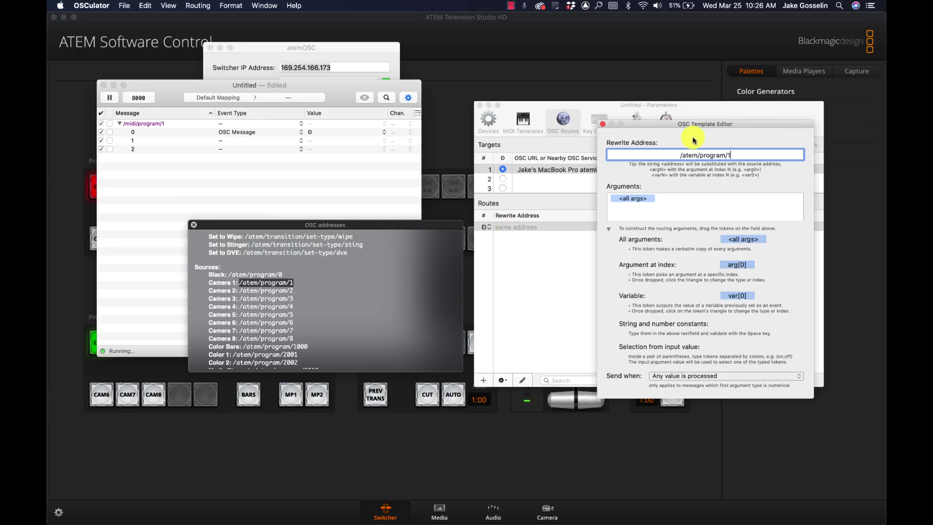
pyautogui.press('Return')
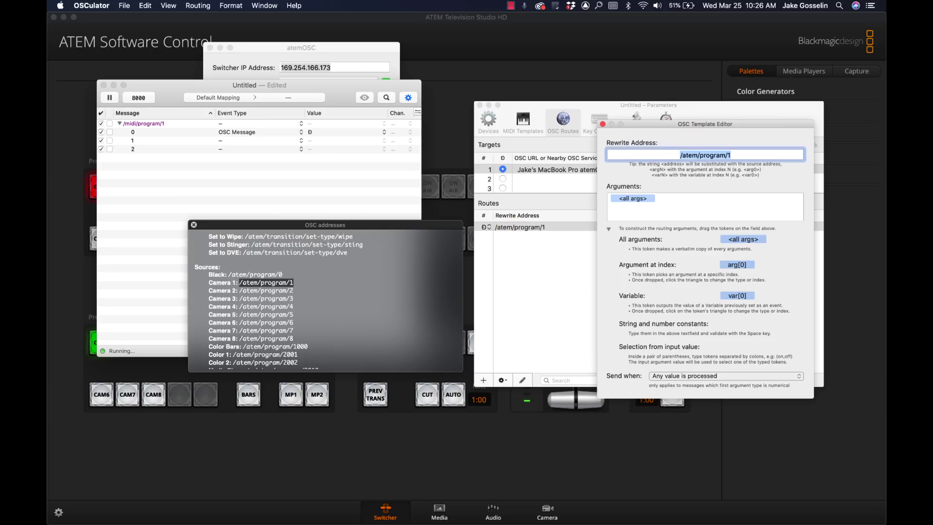
pyautogui.click(558, 263)
# Set value row 0's output to the /atem/program/1 route and move the mapping window aside.
pyautogui.click(313, 131)
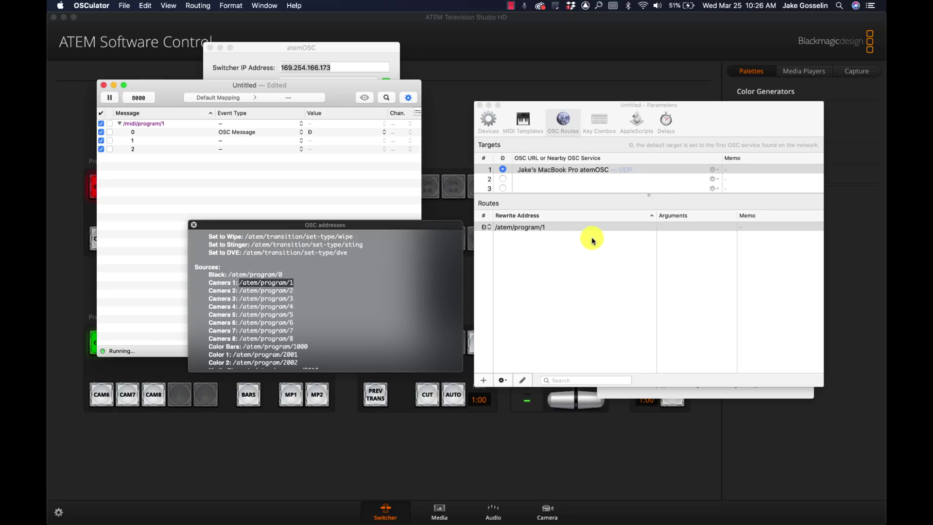
pyautogui.click(548, 234)
pyautogui.click(356, 134)
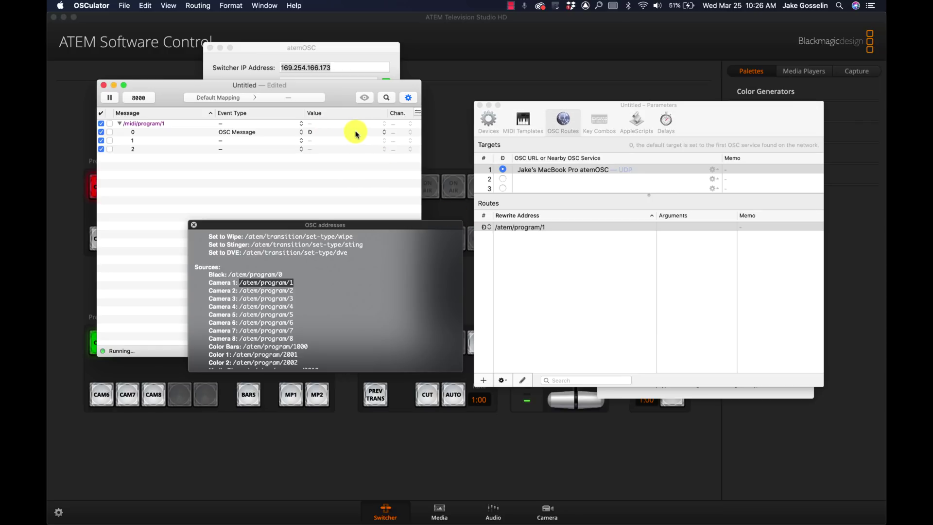
pyautogui.click(384, 131)
pyautogui.click(351, 132)
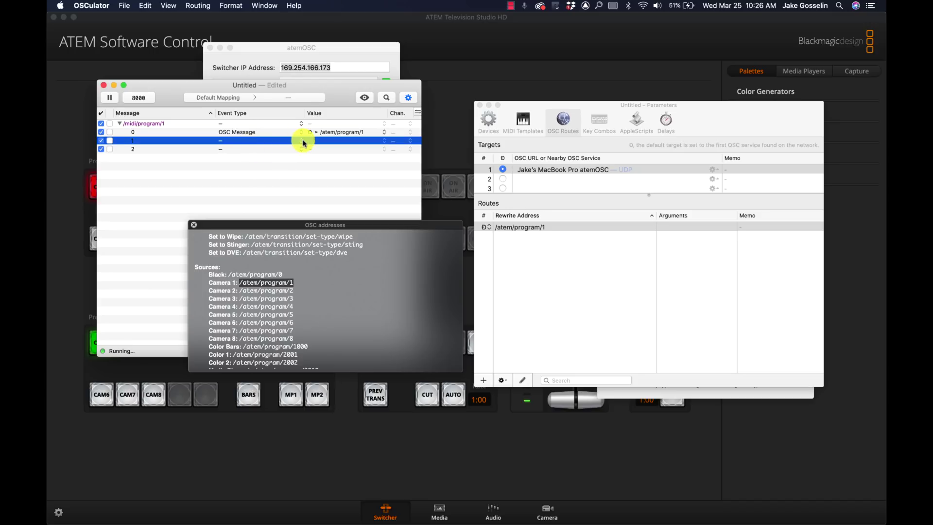
pyautogui.click(297, 162)
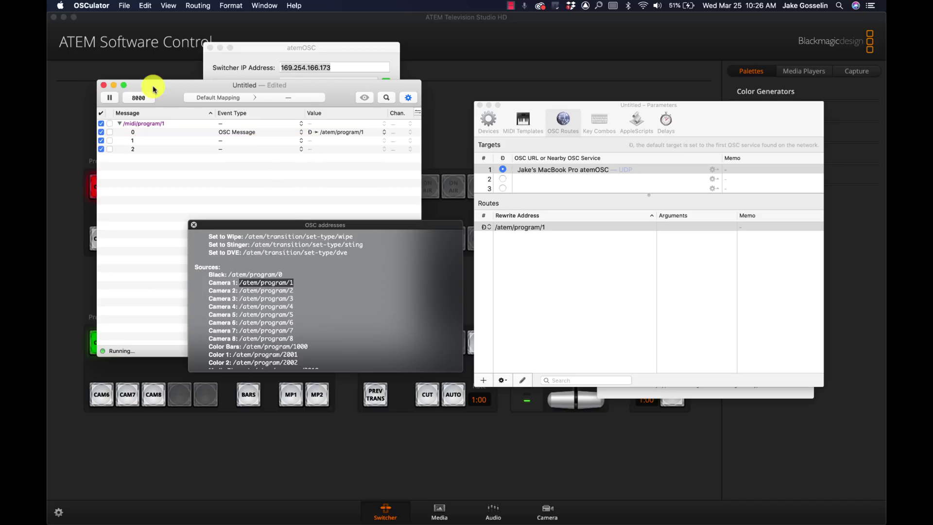
pyautogui.moveTo(153, 86); pyautogui.dragTo(264, 65)
pyautogui.click(123, 196)
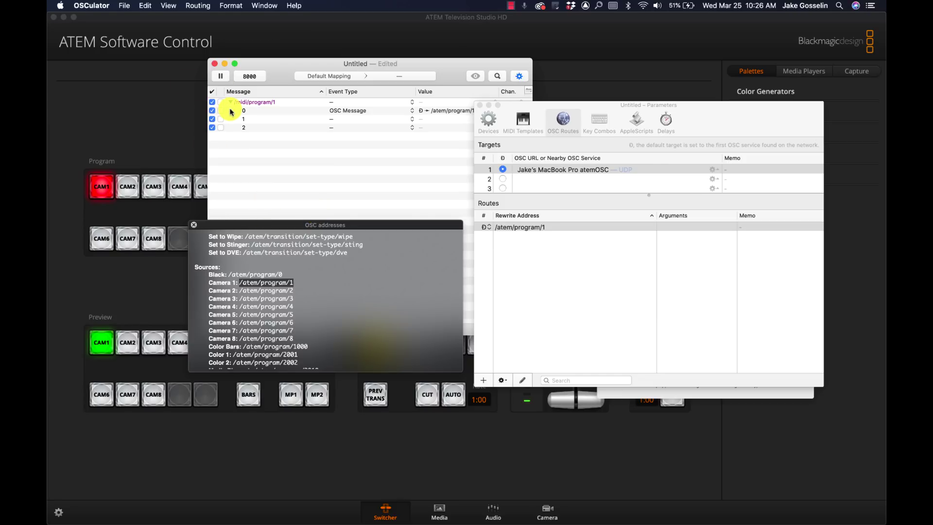
pyautogui.click(340, 119)
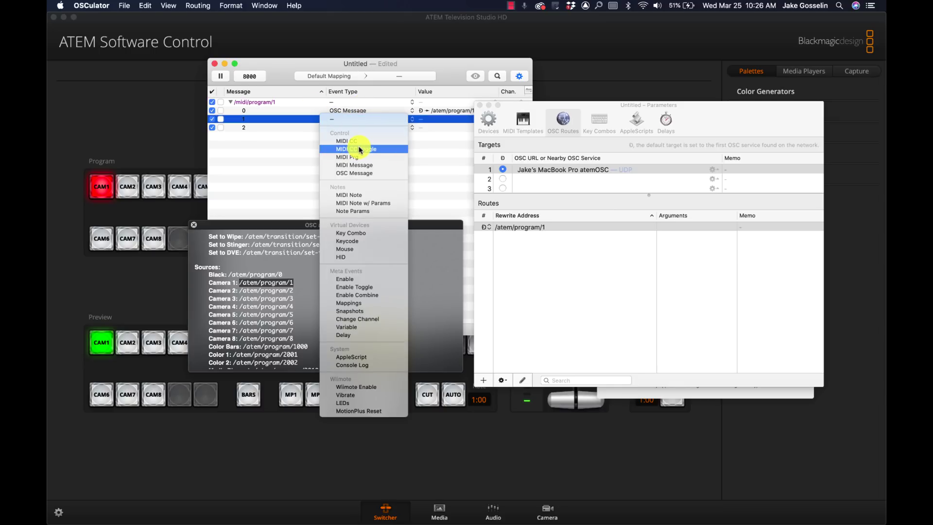
# Make value row 1 send an OSC Message through a new /atem/program/2 route.
pyautogui.click(362, 173)
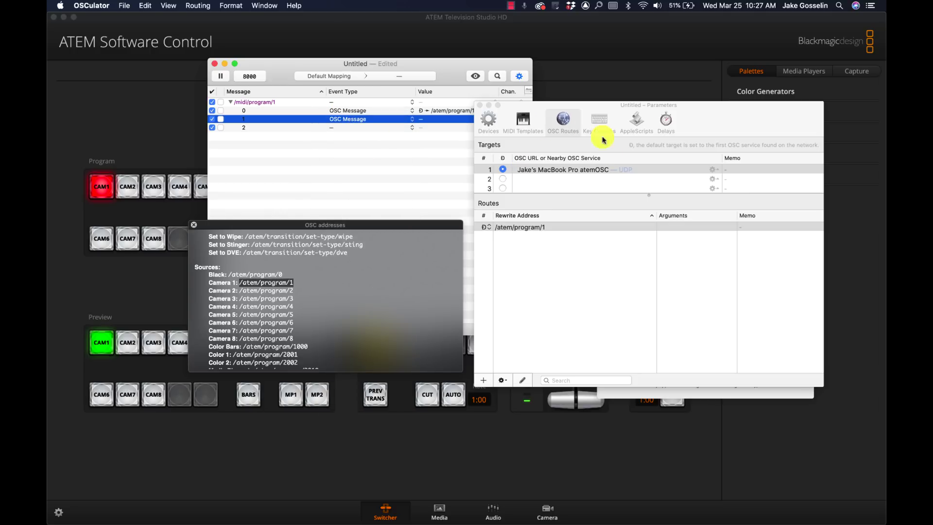
pyautogui.click(421, 119)
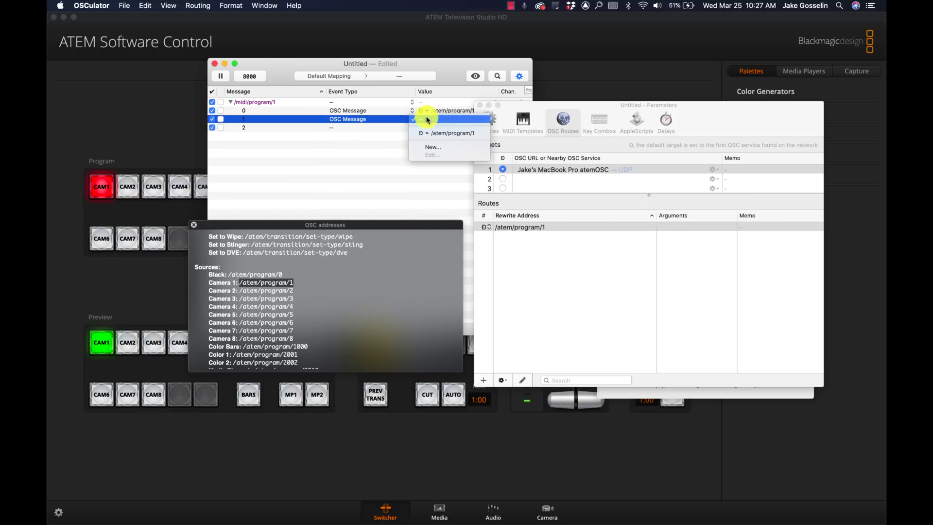
pyautogui.click(439, 148)
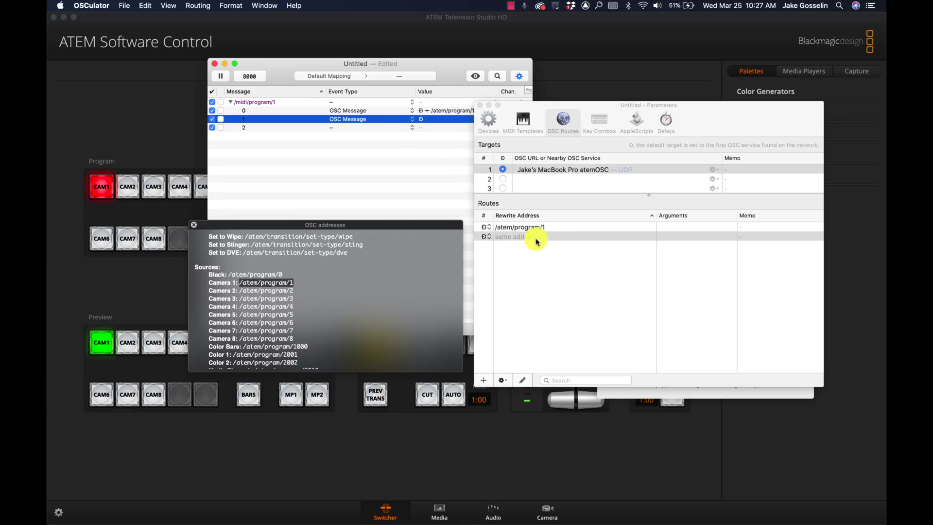
pyautogui.doubleClick(530, 237)
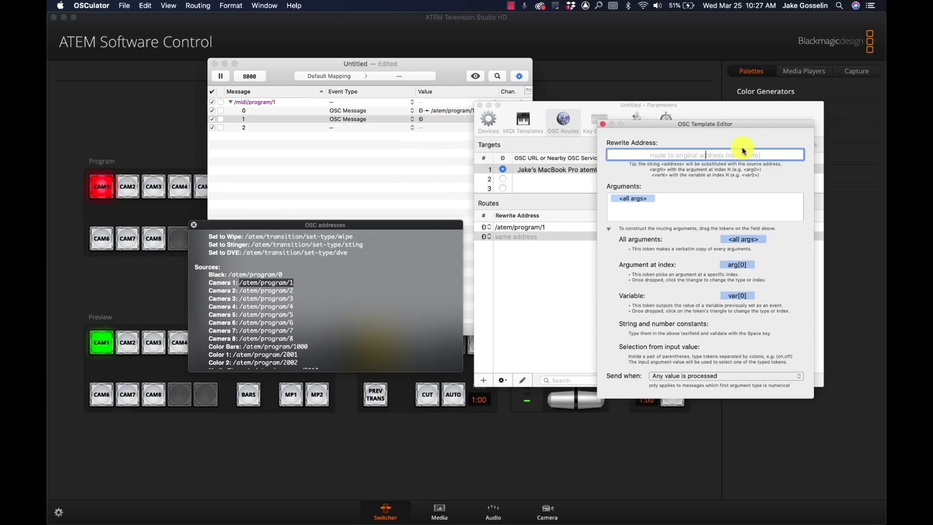
pyautogui.press('super+v')
pyautogui.press('BackSpace')
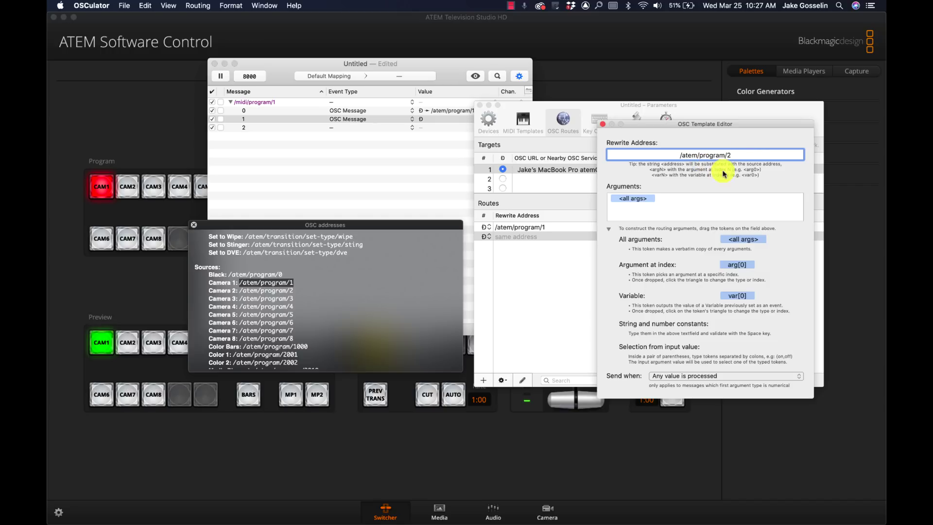
pyautogui.press('Return')
pyautogui.click(549, 257)
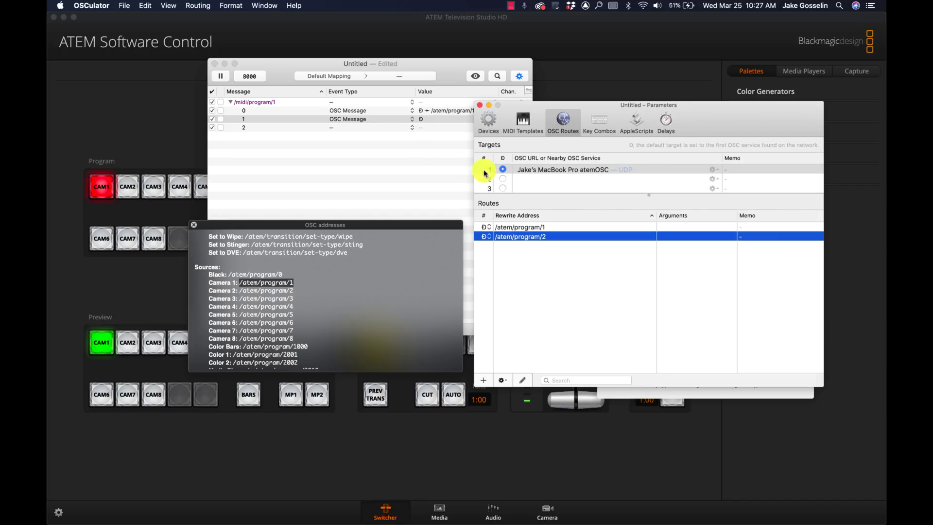
# Move the parameters window aside, check ATEM Software Control, and show all windows in Mission Control.
pyautogui.click(385, 152)
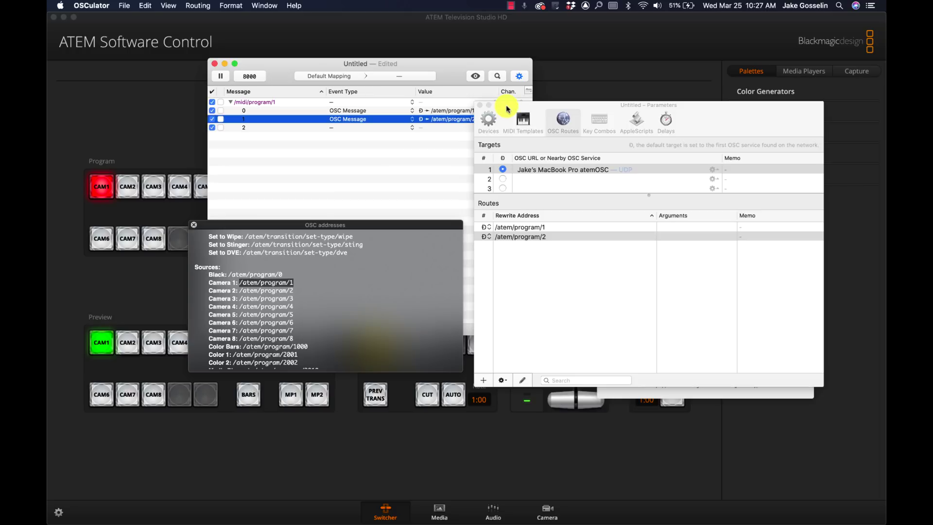
pyautogui.moveTo(505, 110); pyautogui.dragTo(559, 98)
pyautogui.click(135, 129)
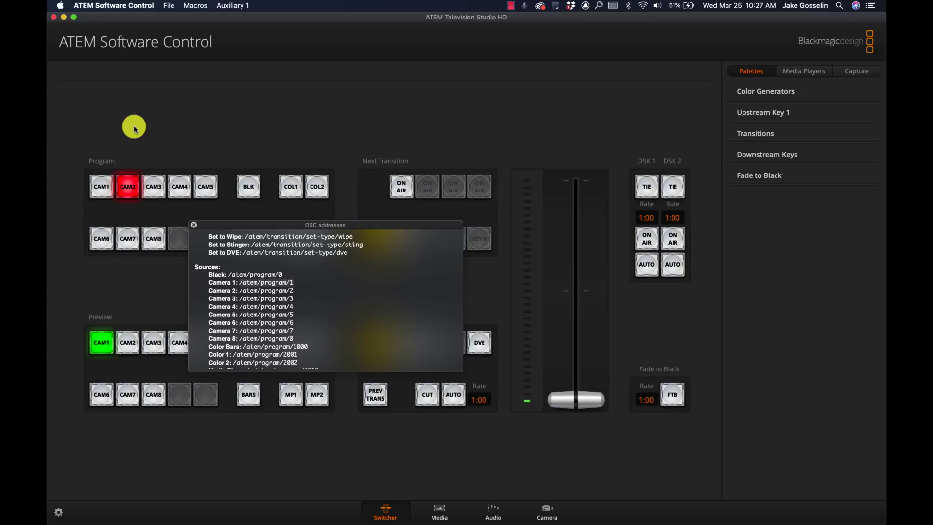
pyautogui.hotkey('ctrl', 'Up')
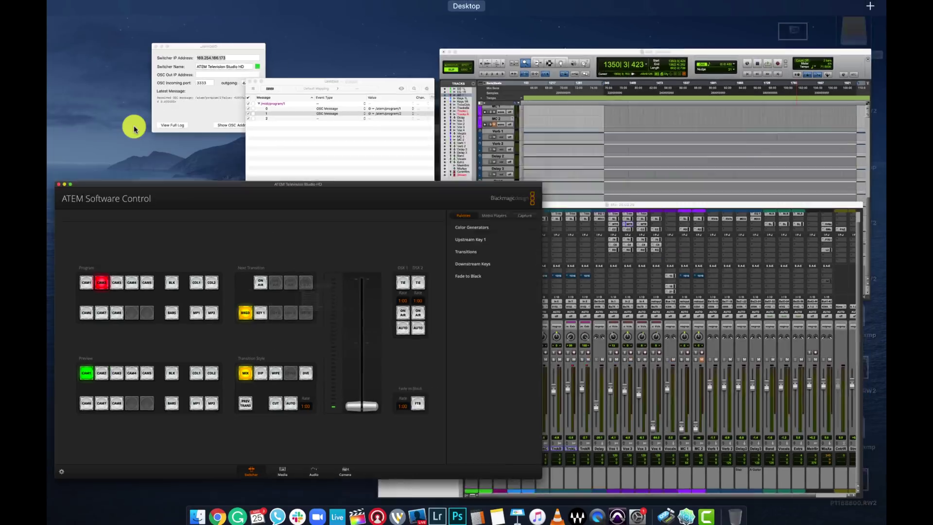
# Open the recent ATEM 3 Camera Switching document from the File menu.
pyautogui.click(313, 187)
pyautogui.click(121, 5)
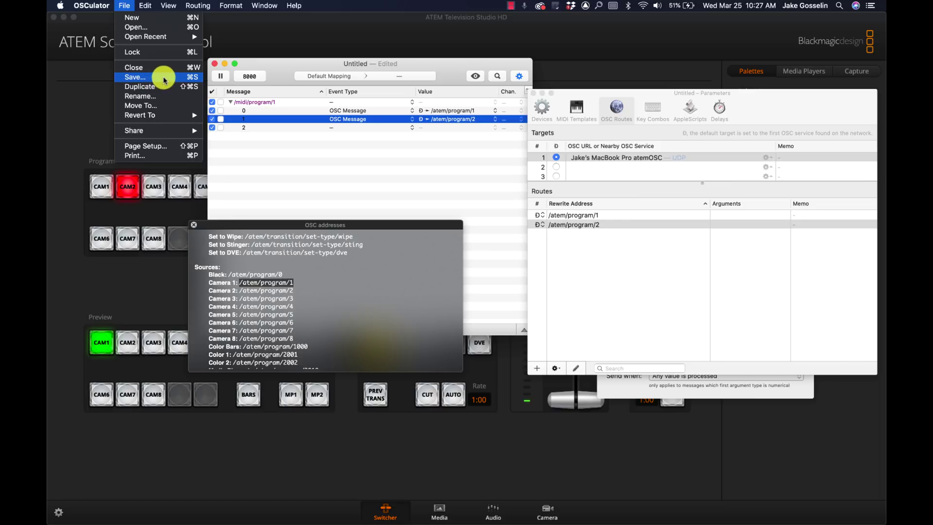
pyautogui.click(342, 156)
pyautogui.click(60, 6)
pyautogui.moveTo(124, 5)
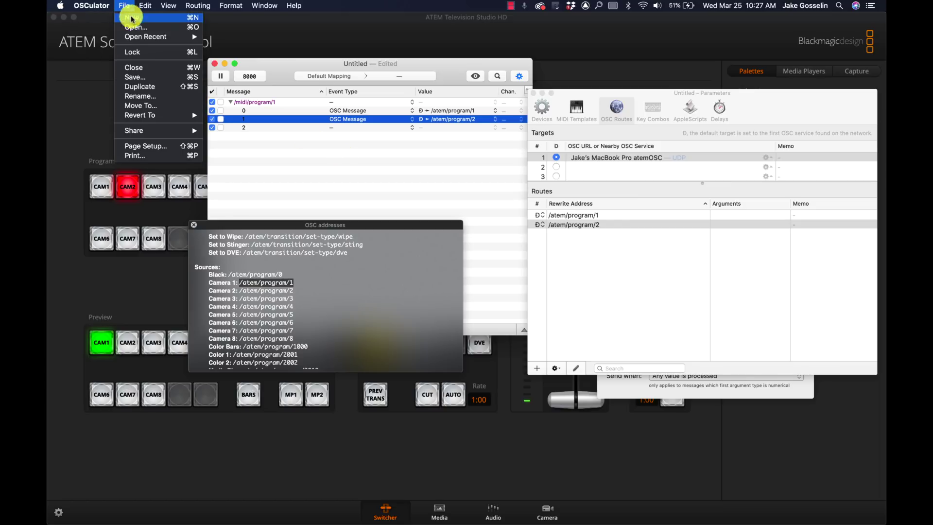
pyautogui.moveTo(156, 37)
pyautogui.click(254, 33)
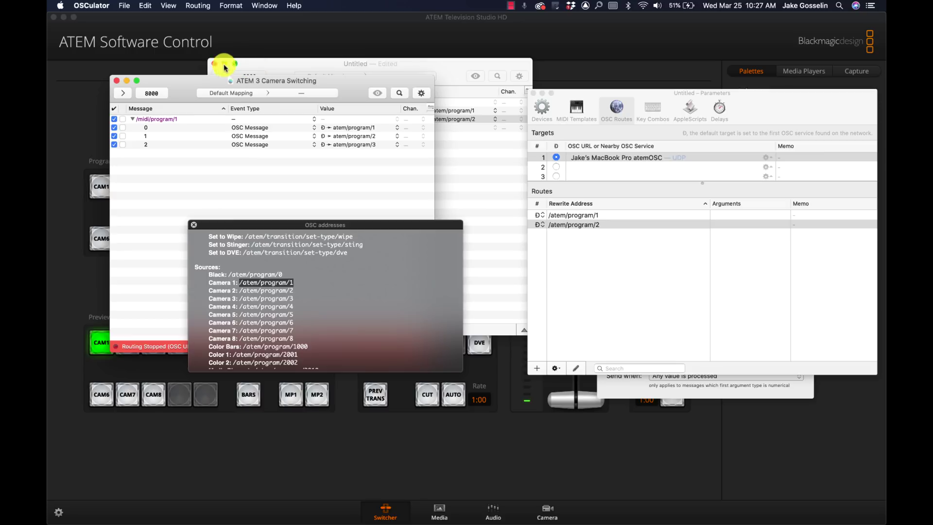
# Close the Untitled draft without saving and move the ATEM 3 Camera Switching window up-right.
pyautogui.click(213, 65)
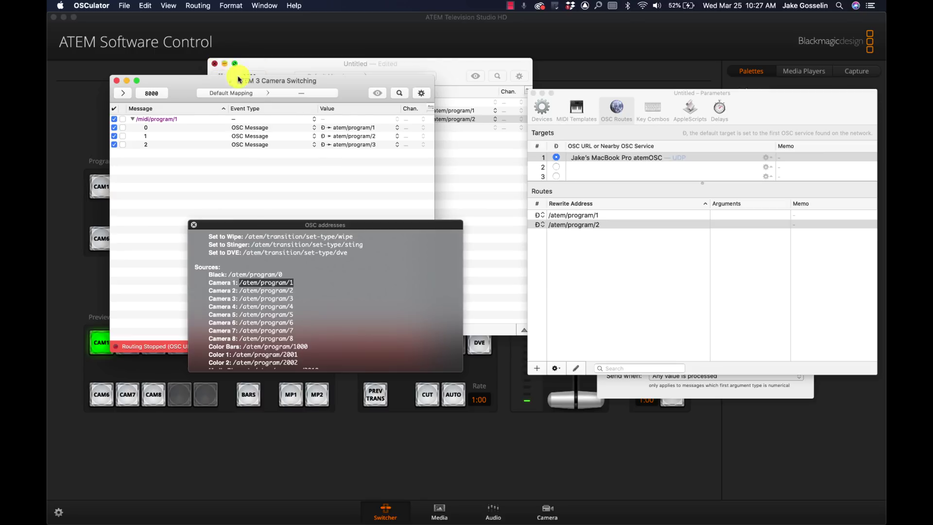
pyautogui.click(292, 199)
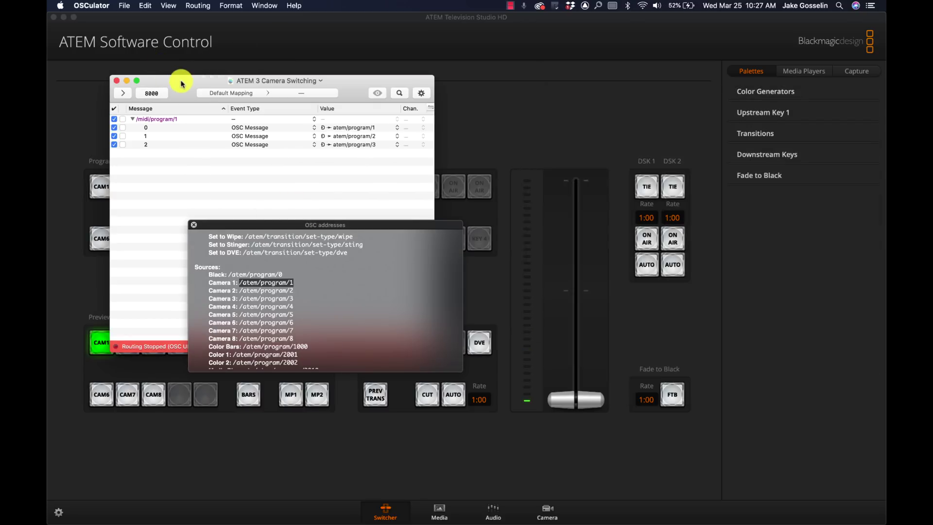
pyautogui.moveTo(183, 82); pyautogui.dragTo(281, 44)
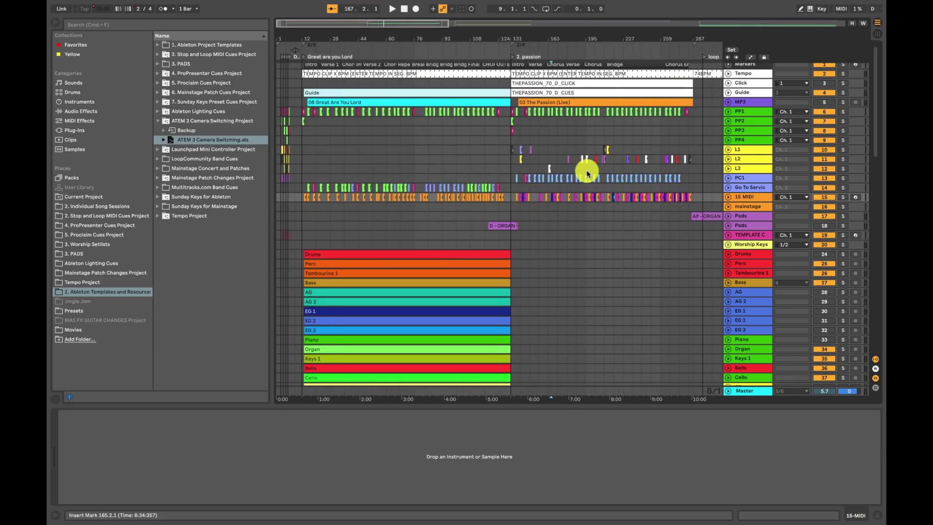
pyautogui.click(749, 198)
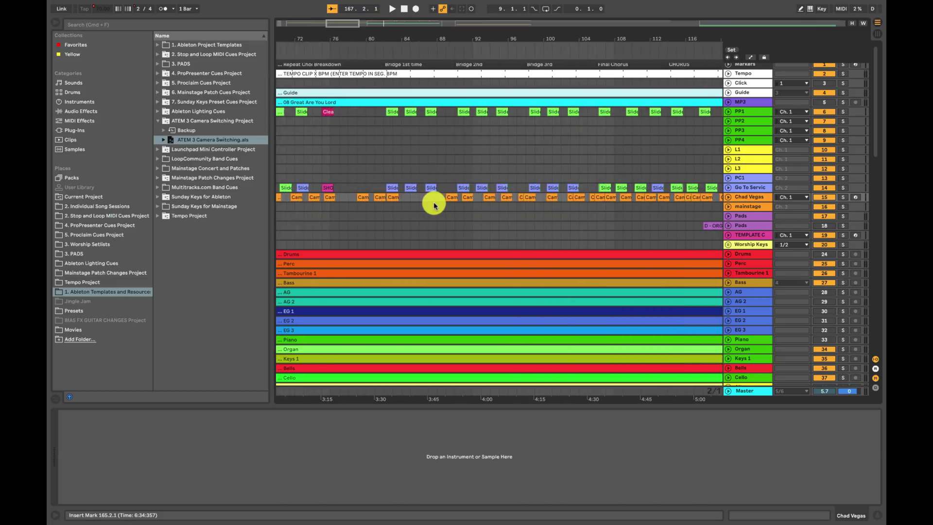
pyautogui.hscroll(15, 433, 202)
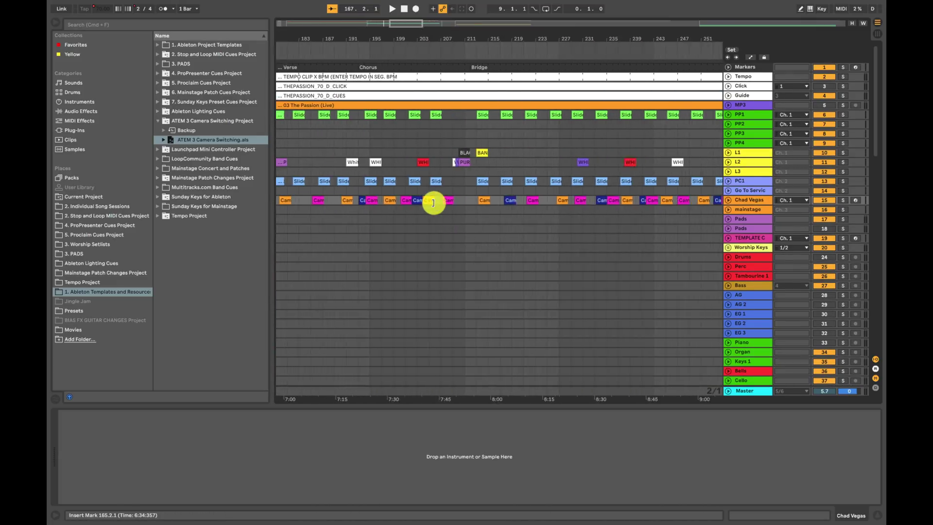
pyautogui.hscroll(2, 433, 203)
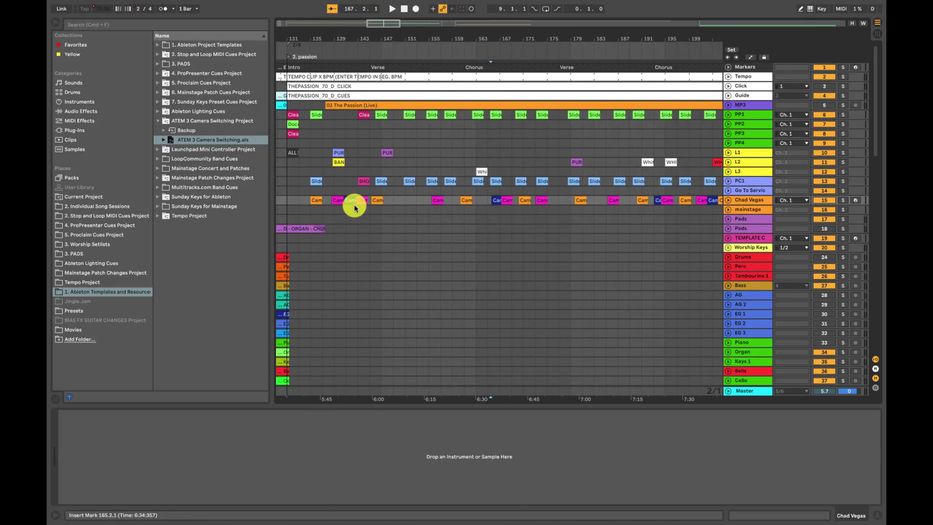
pyautogui.hscroll(-10, 355, 208)
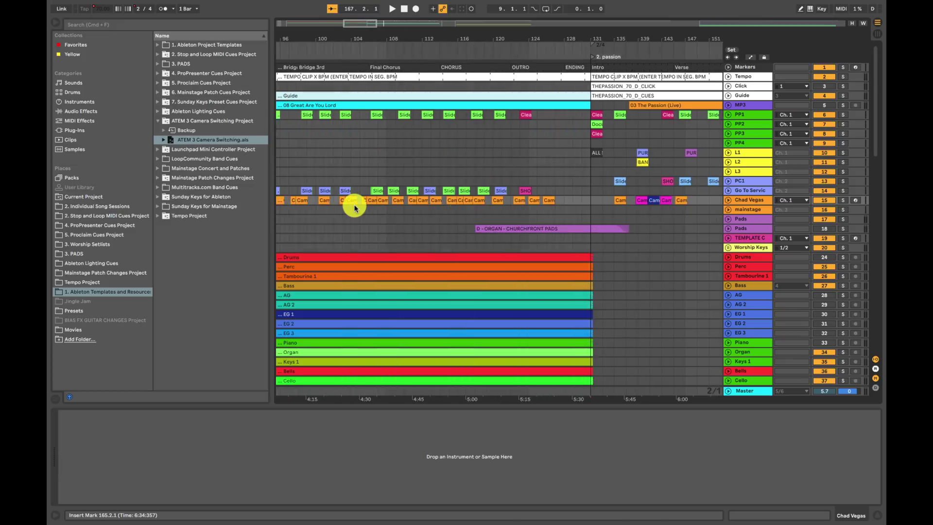
pyautogui.hscroll(10, 354, 208)
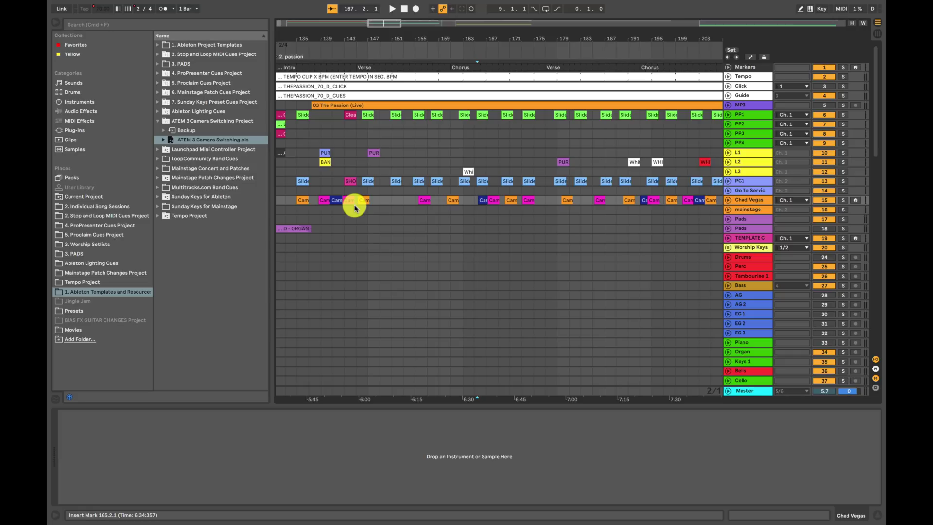
pyautogui.scroll(8, 354, 208)
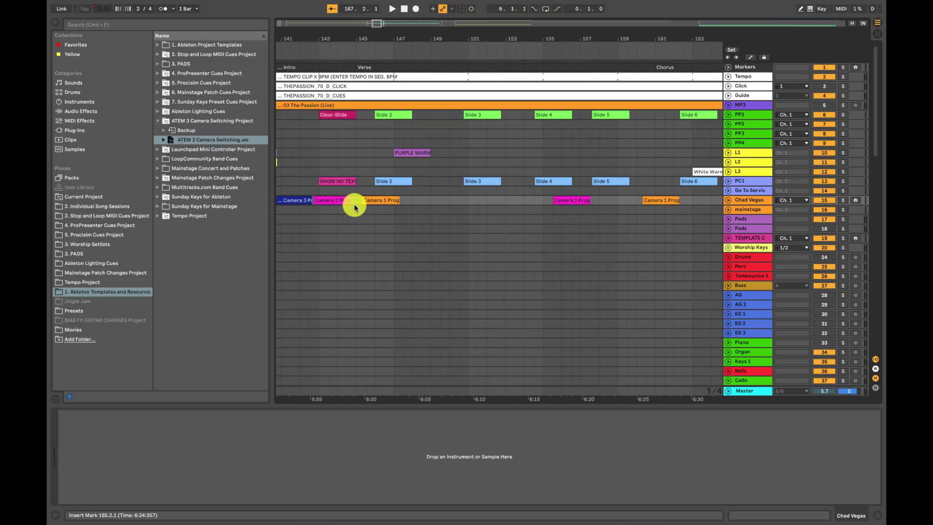
pyautogui.scroll(1, 354, 208)
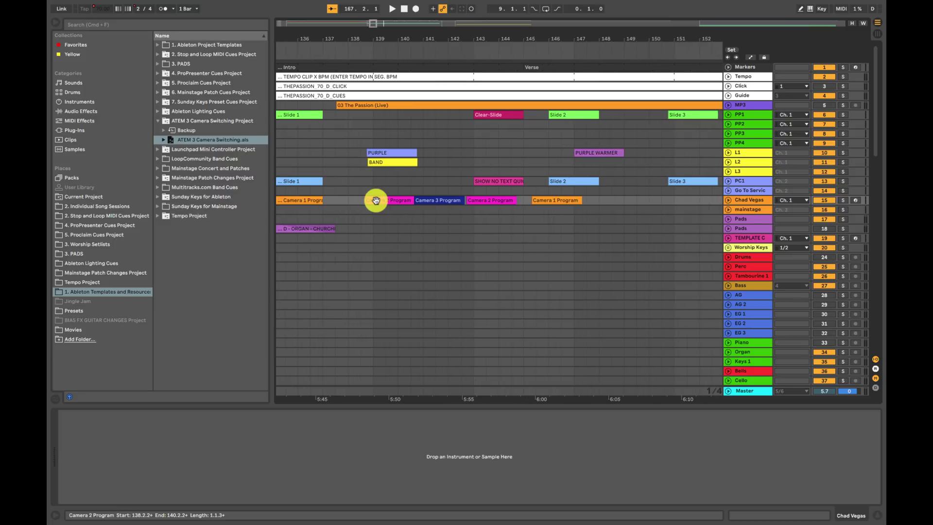
pyautogui.scroll(-3, 375, 202)
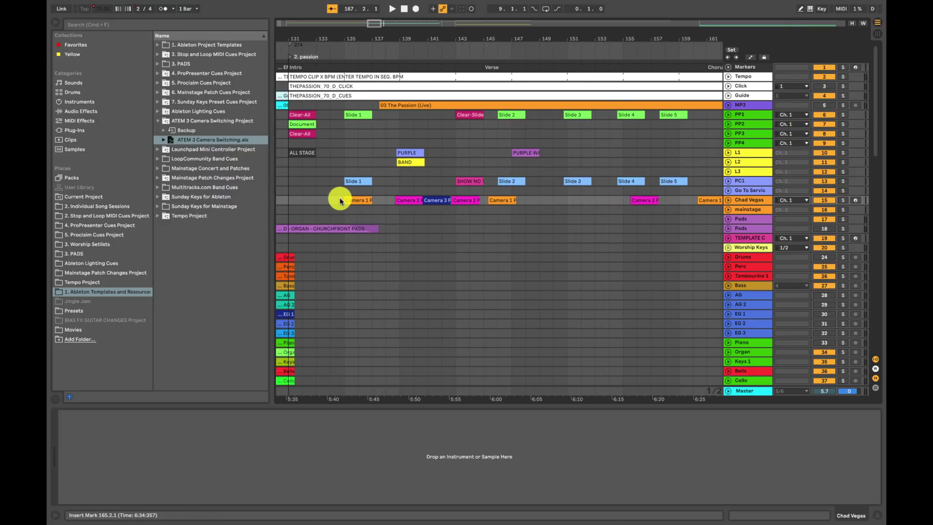
pyautogui.click(330, 201)
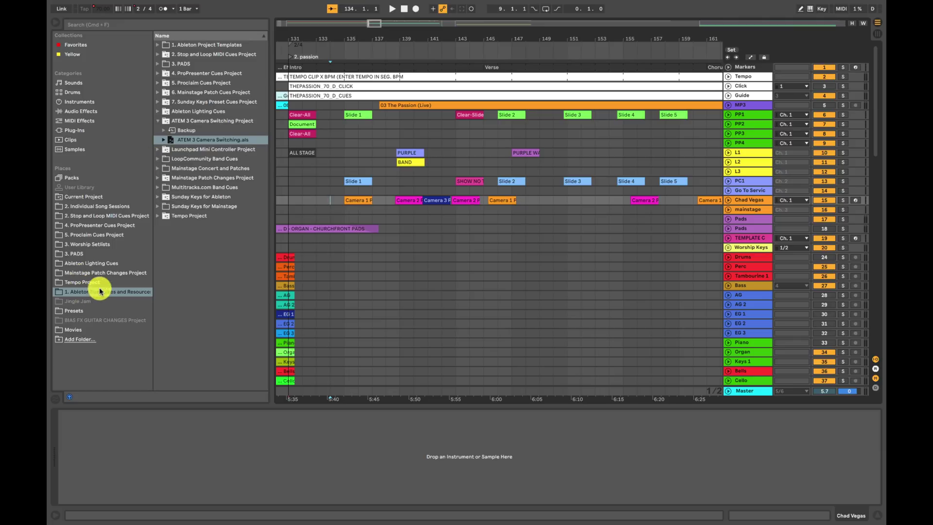
# Place the Camera 1 Program clip from ATEM 3 Camera Switching.als > 1-MIDI on track 15 at bar 151.
pyautogui.click(163, 140)
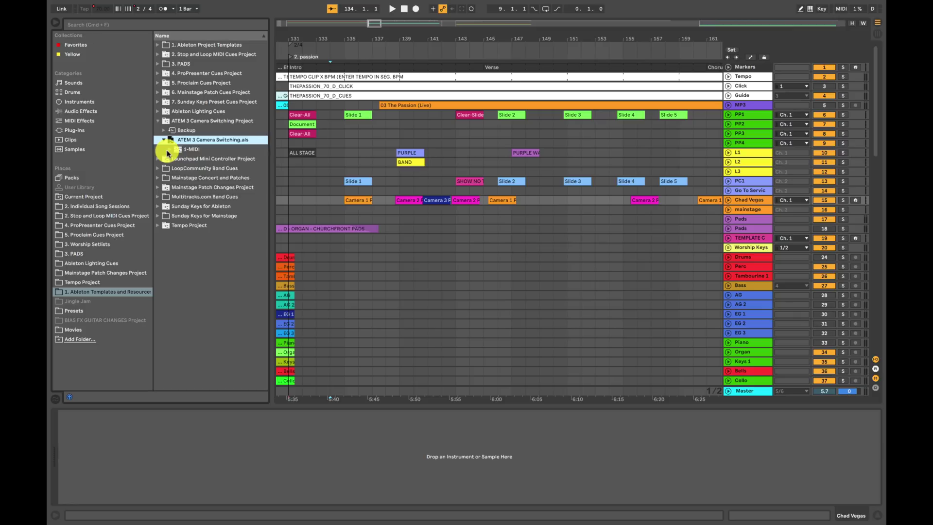
pyautogui.click(169, 150)
pyautogui.click(205, 158)
pyautogui.click(207, 170)
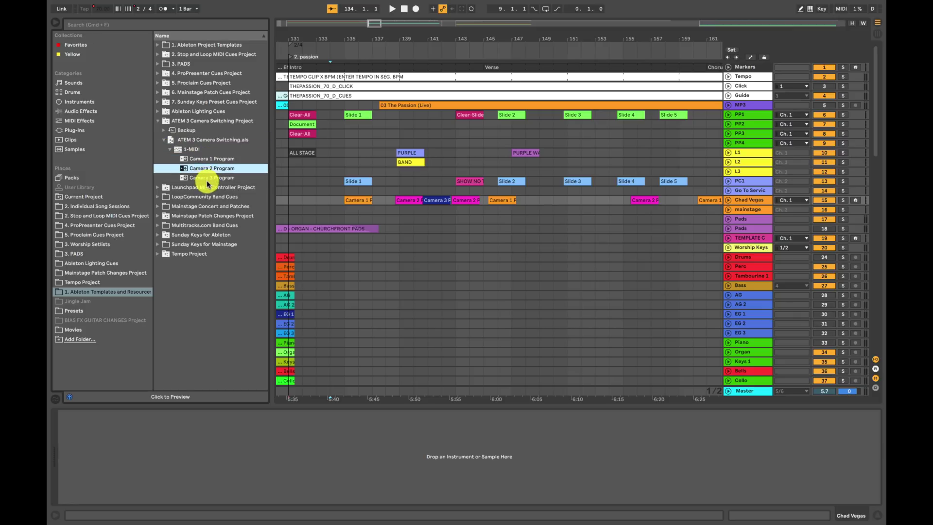
pyautogui.click(208, 179)
pyautogui.click(210, 159)
pyautogui.moveTo(210, 161); pyautogui.dragTo(558, 200)
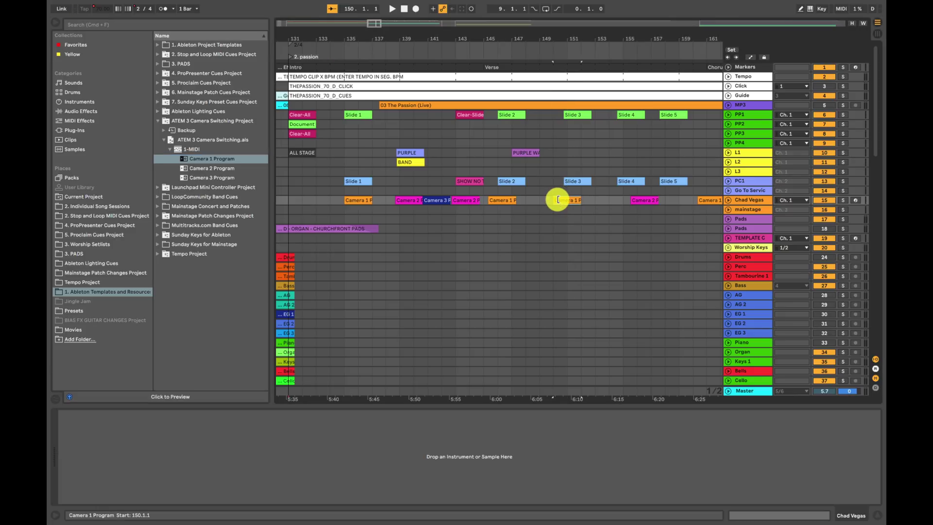
# Play the arrangement from near bar 149, then stop playback.
pyautogui.click(539, 202)
pyautogui.press('space')
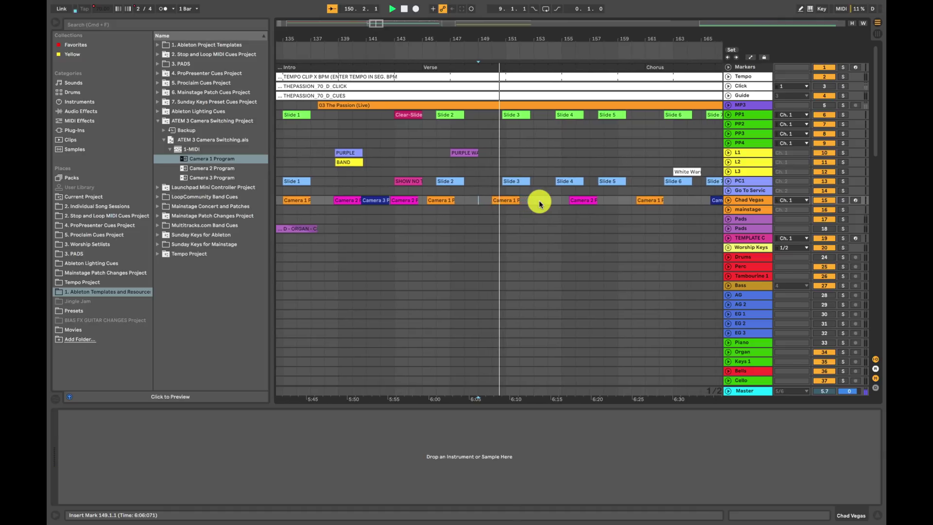
pyautogui.press('space')
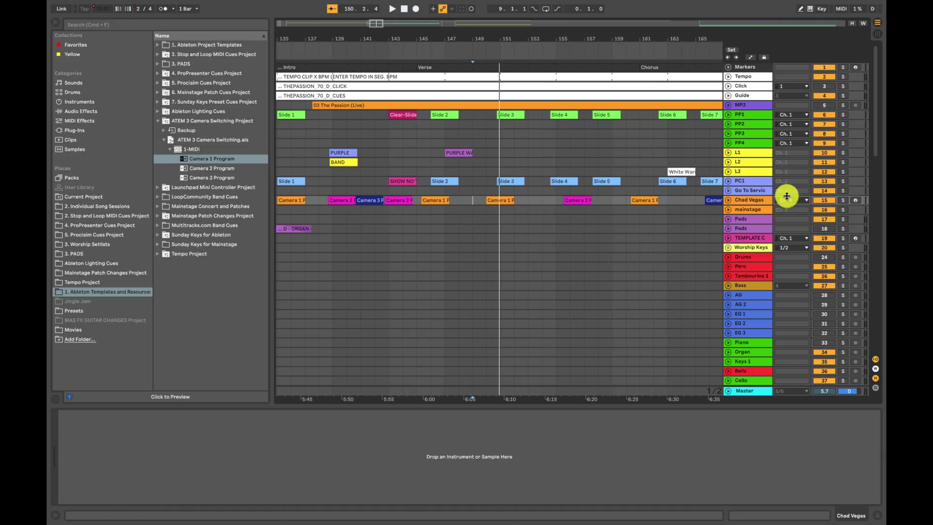
# Unfold track 15, play from bar 179, and zoom out to see more bars.
pyautogui.click(729, 201)
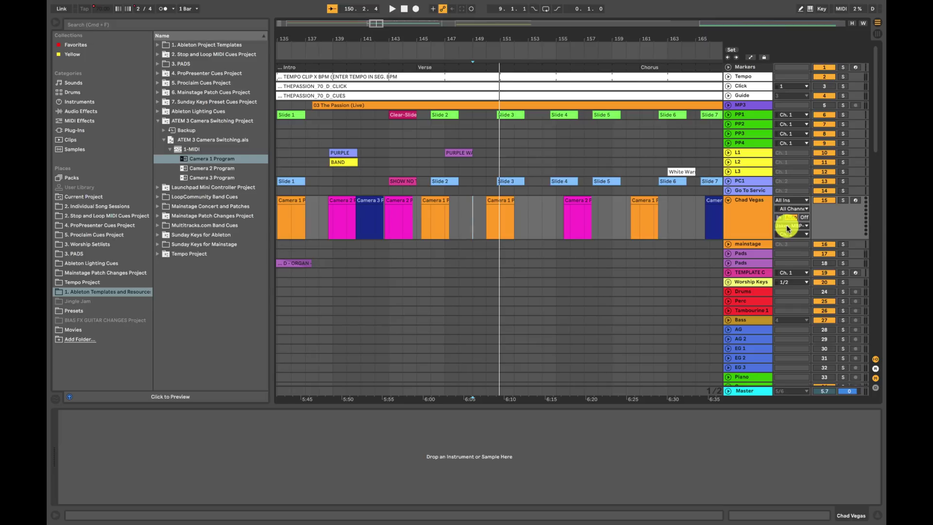
pyautogui.click(590, 212)
pyautogui.press('space')
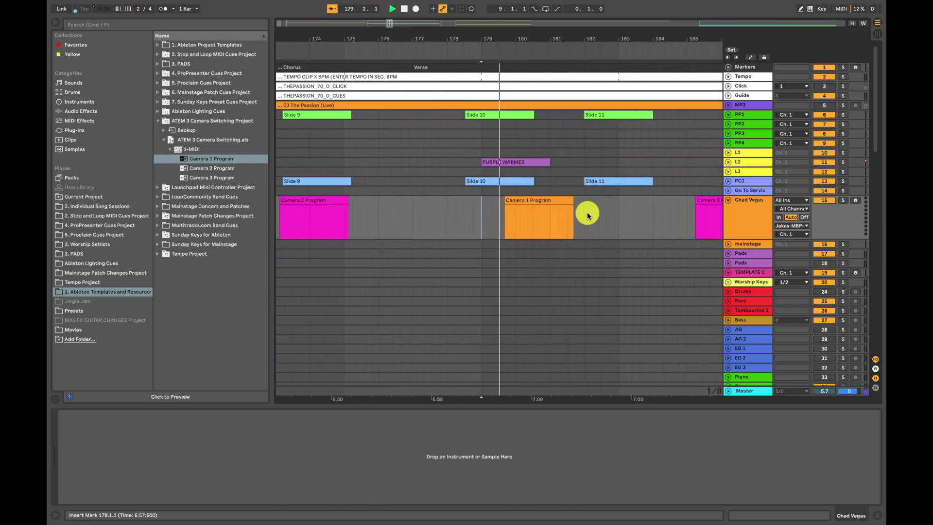
pyautogui.press('-')
pyautogui.press('-')
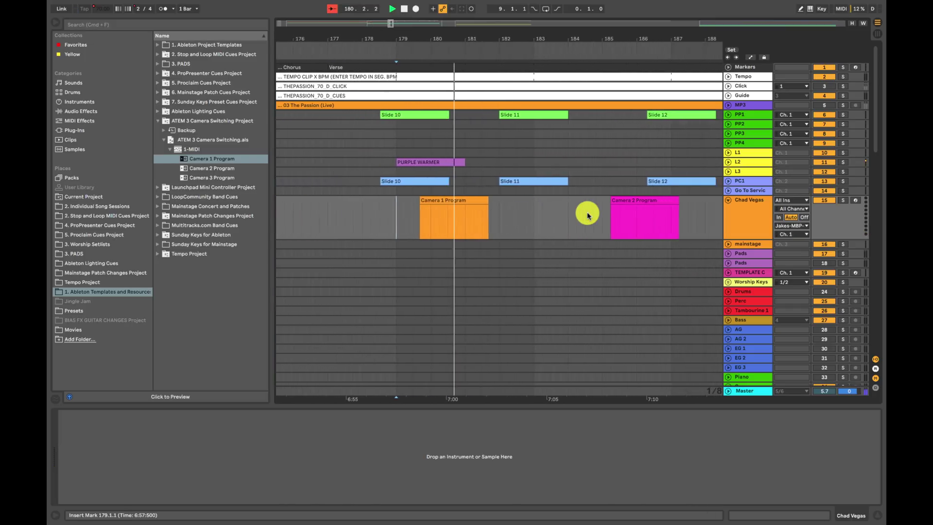